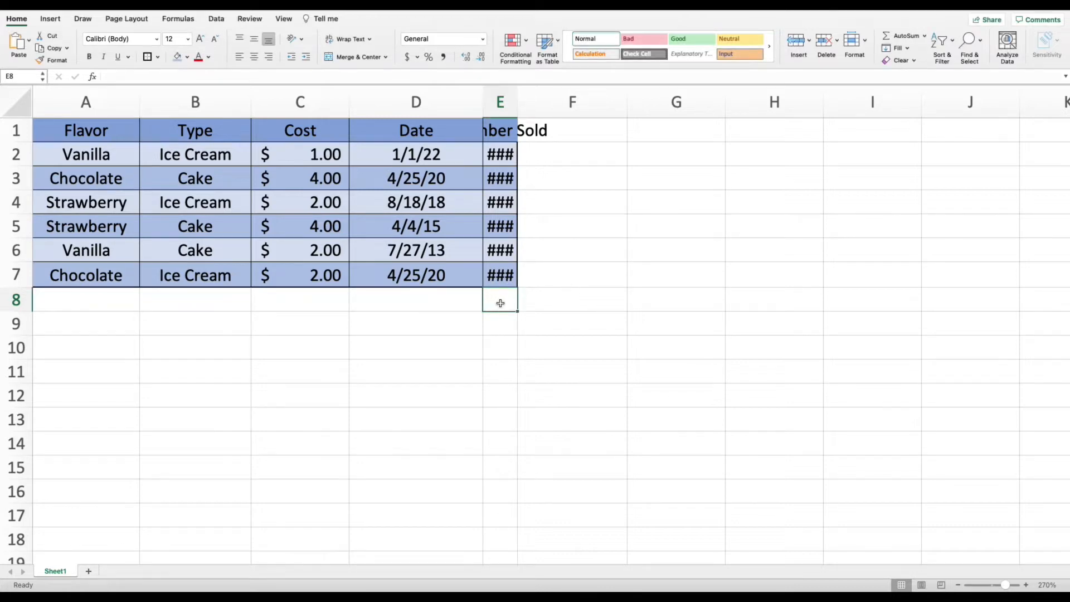
Widen column E so that the full Number Sold header and all of its values fit.
click(540, 279)
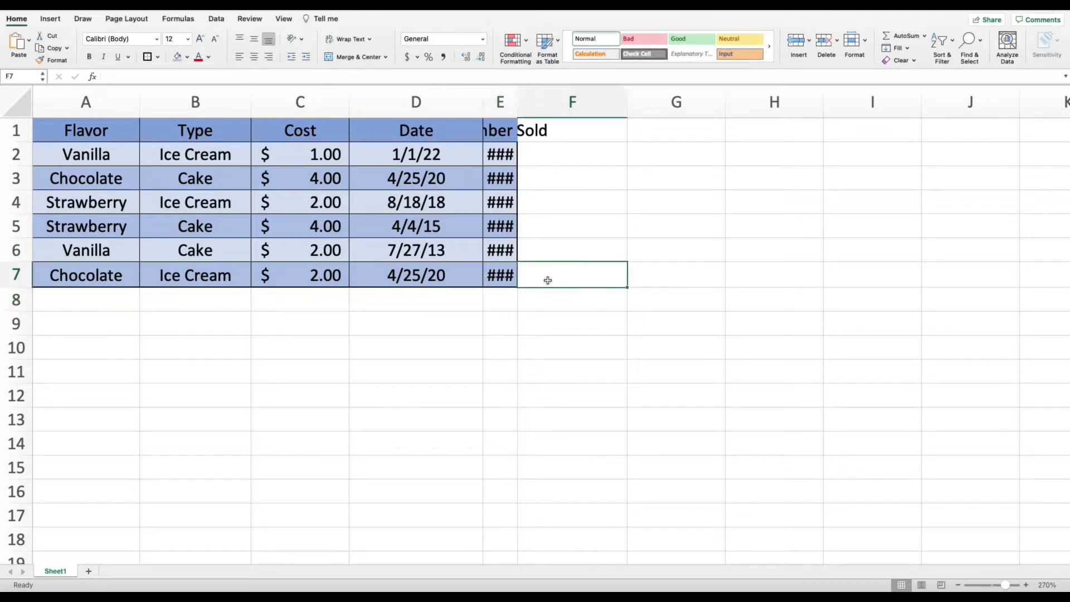
click(1026, 585)
click(1026, 586)
click(1026, 585)
click(1026, 585)
click(1026, 585)
click(1026, 585)
click(1026, 586)
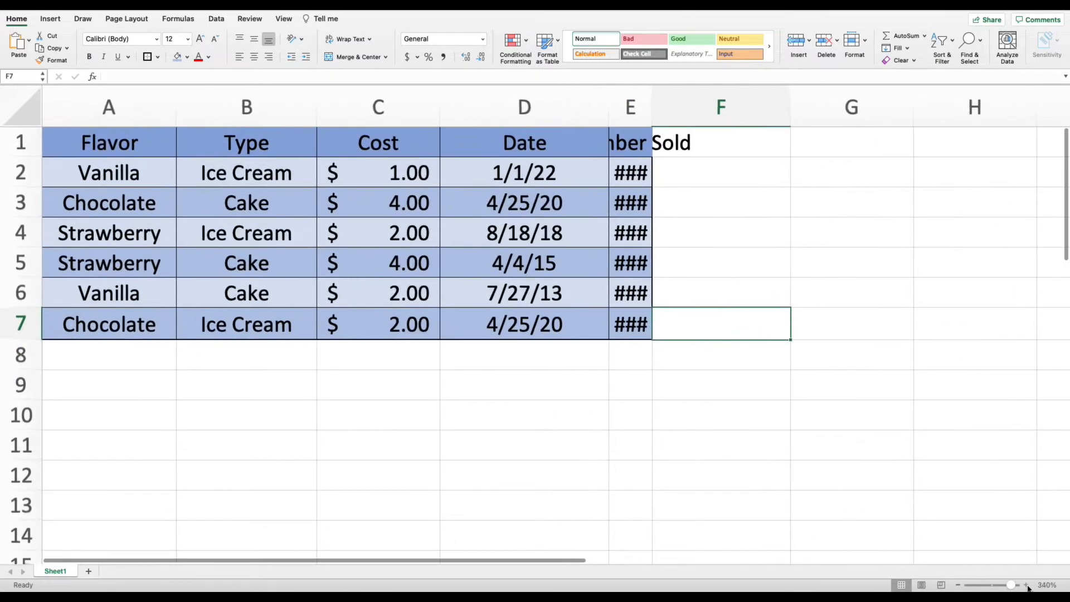
click(1026, 585)
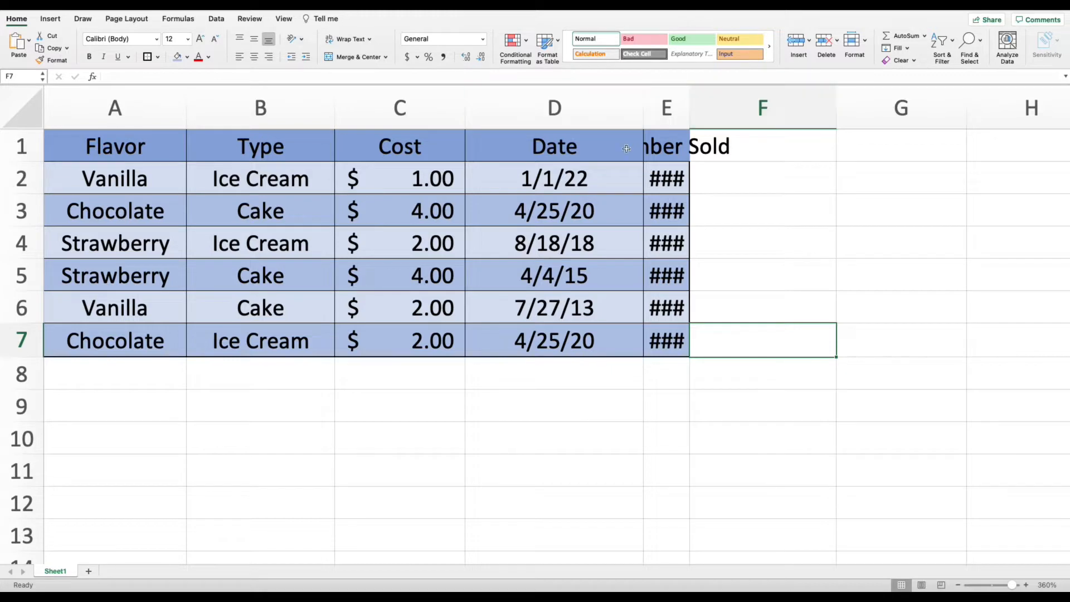
click(670, 110)
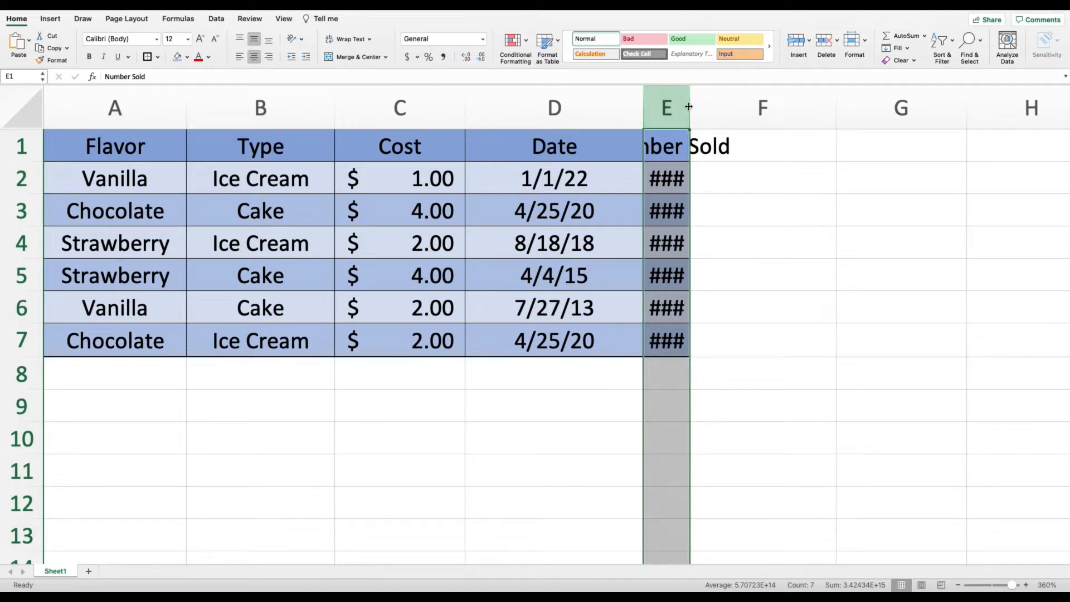
drag(689, 106, 846, 113)
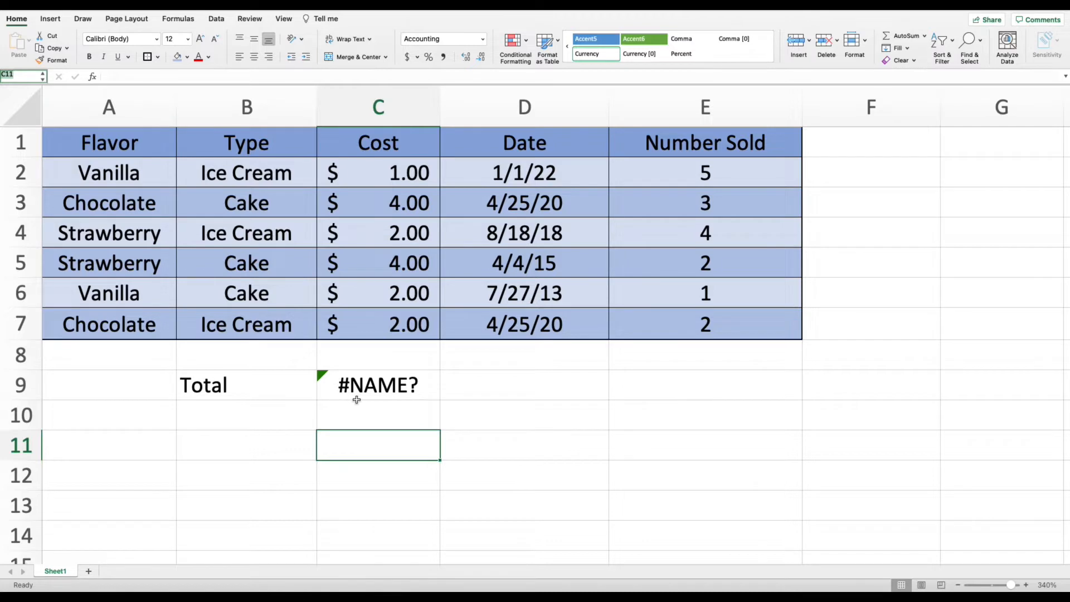
Correct the misspelled function name in the total cell C9 so its formula reads =sum(C2:C7).
click(401, 397)
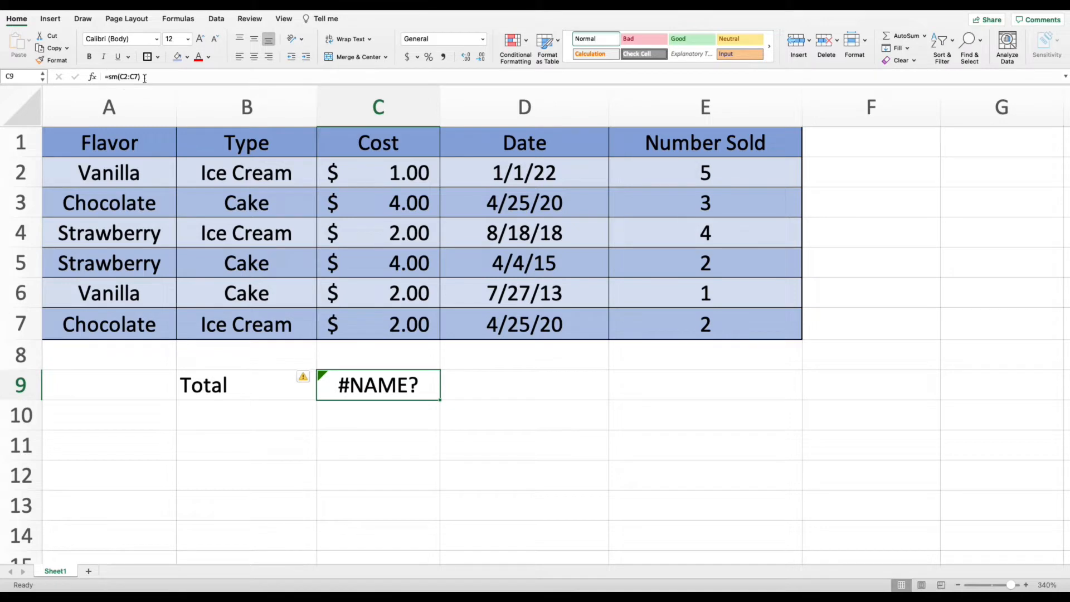
click(113, 78)
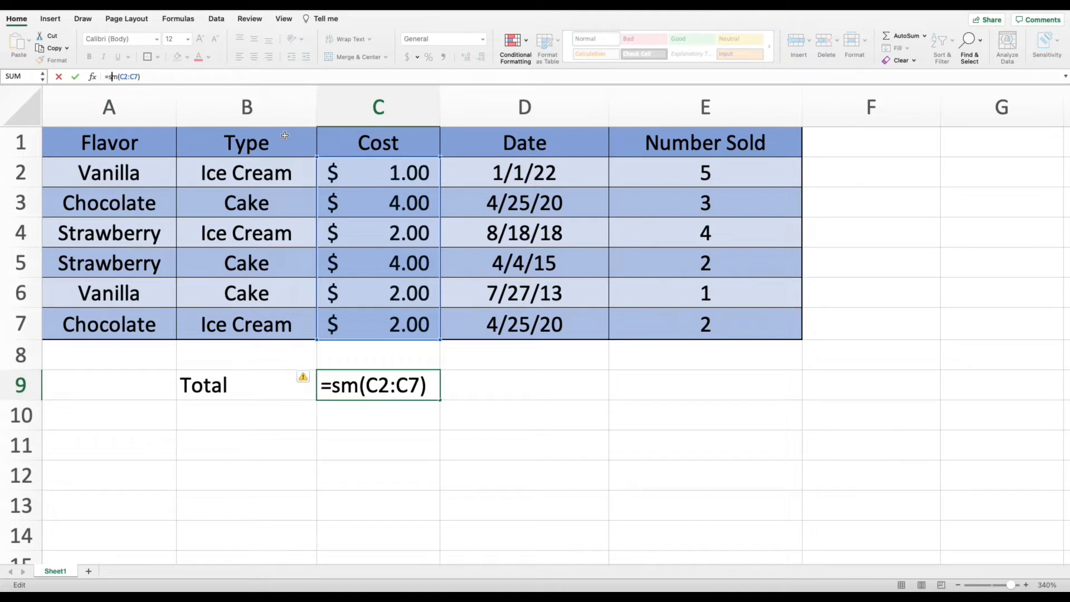
text(u)
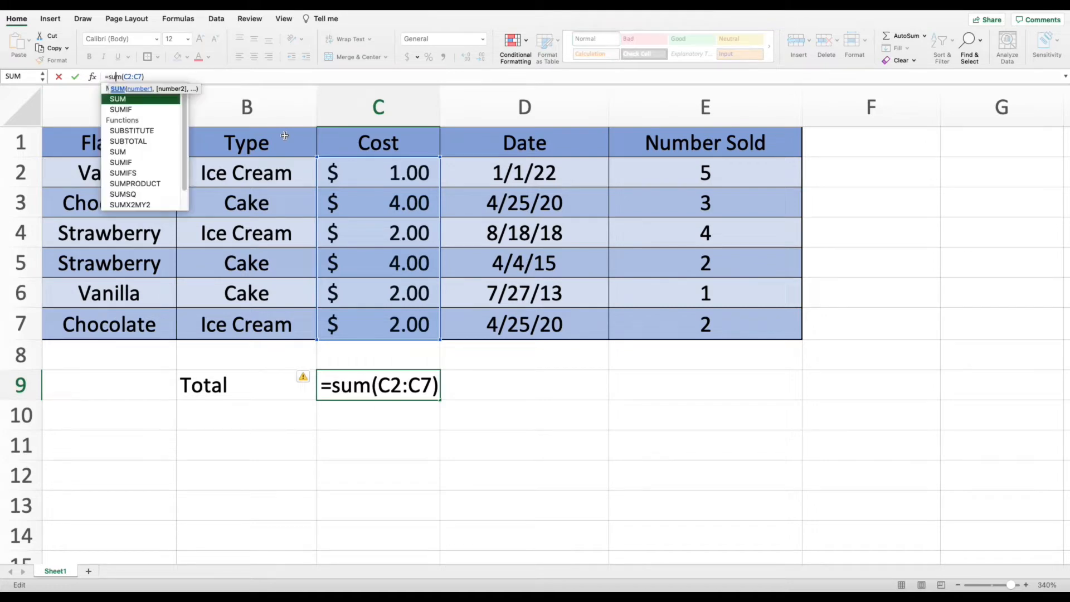
key(Return)
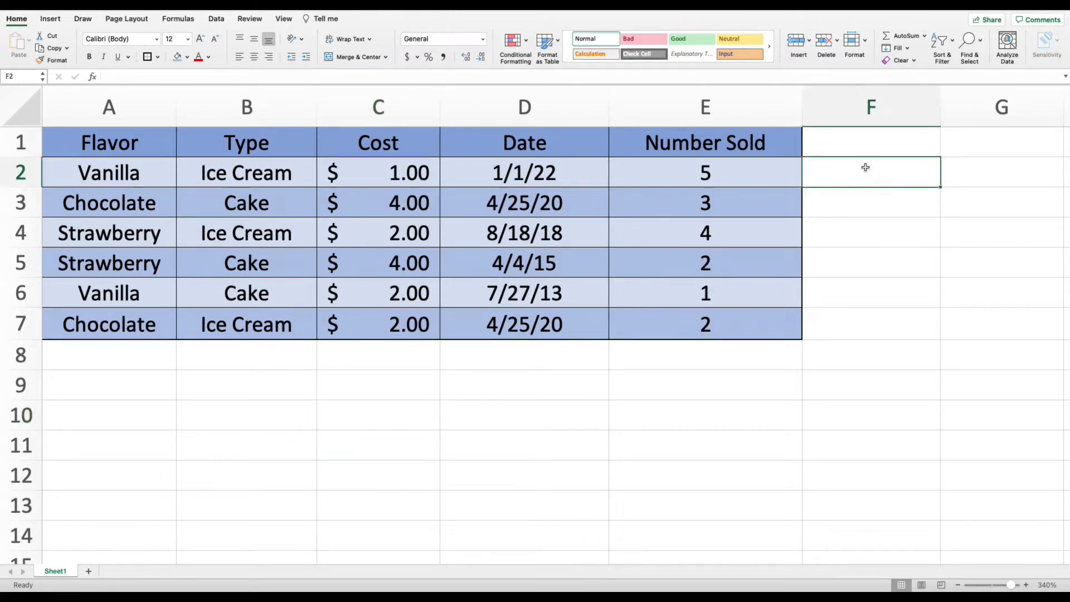
Enter the formula =C2/E2 in cell F2 and fill it down through F9.
text(=)
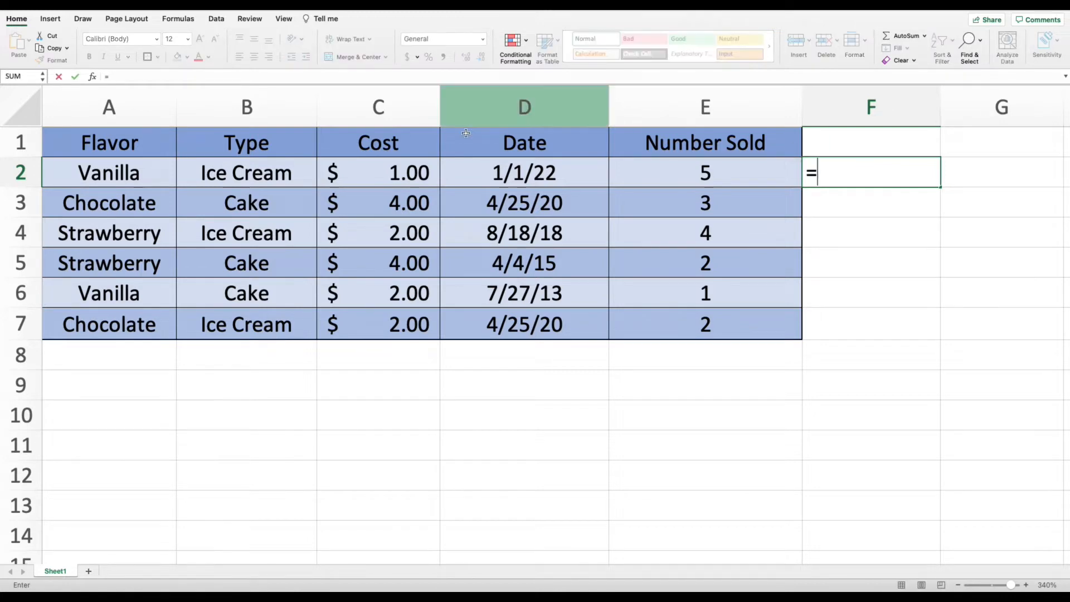
click(387, 174)
text(/)
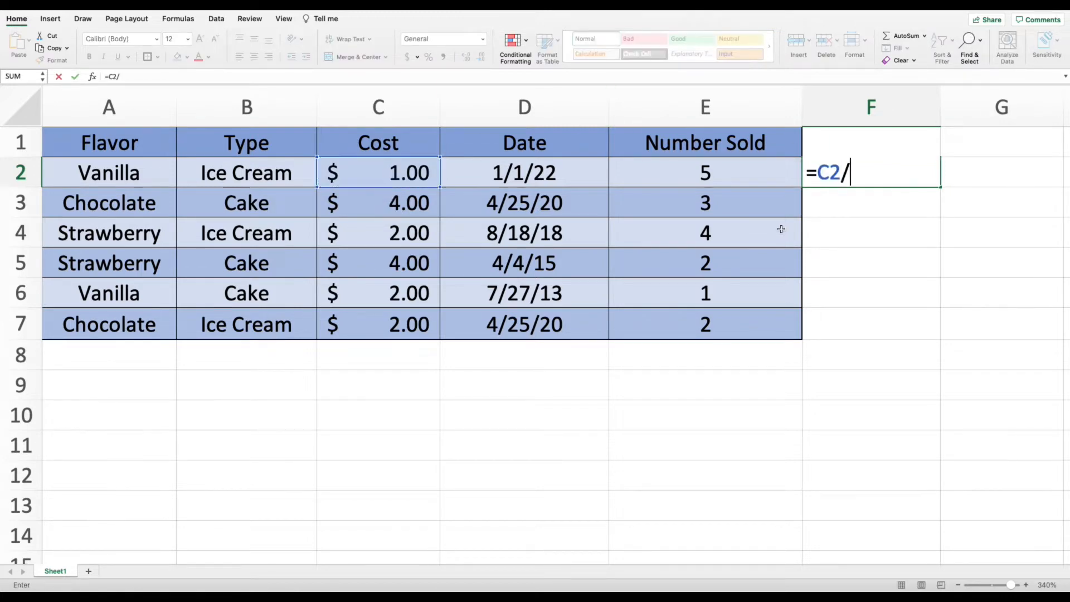
click(734, 172)
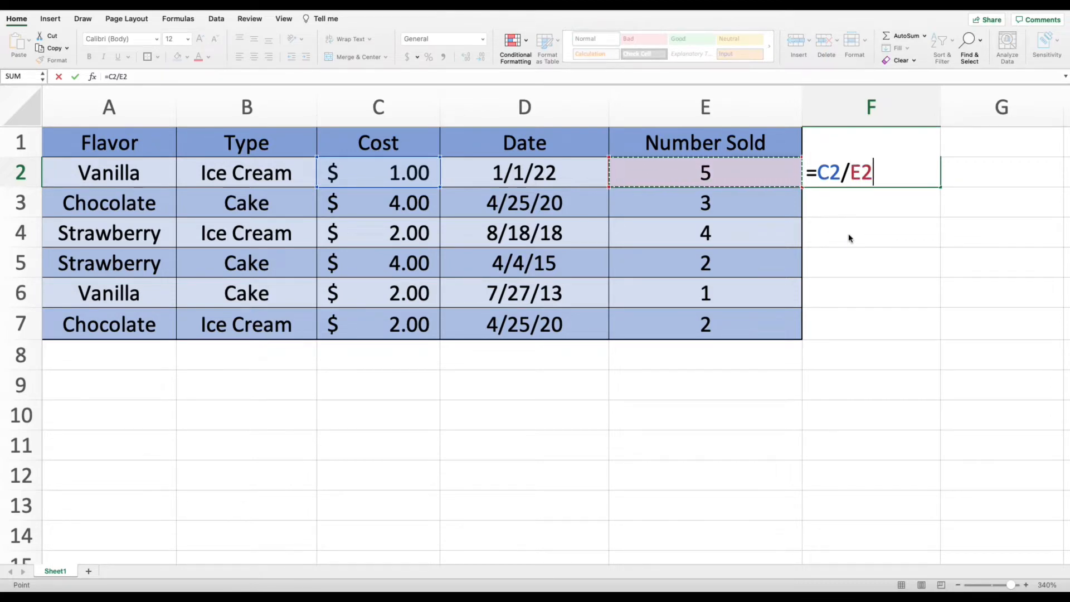
key(Return)
click(868, 173)
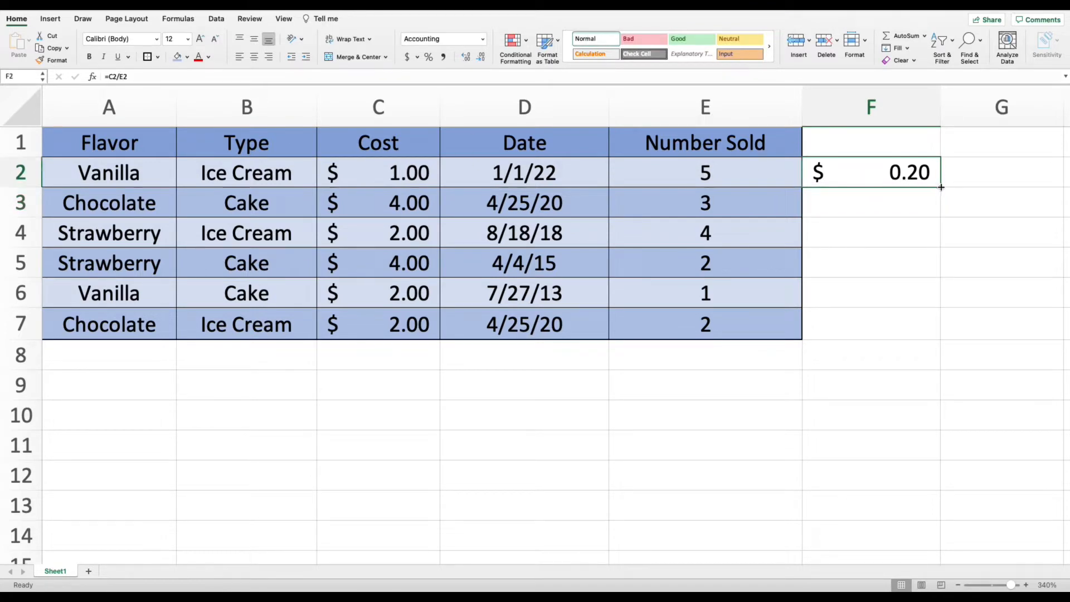
drag(941, 187, 947, 410)
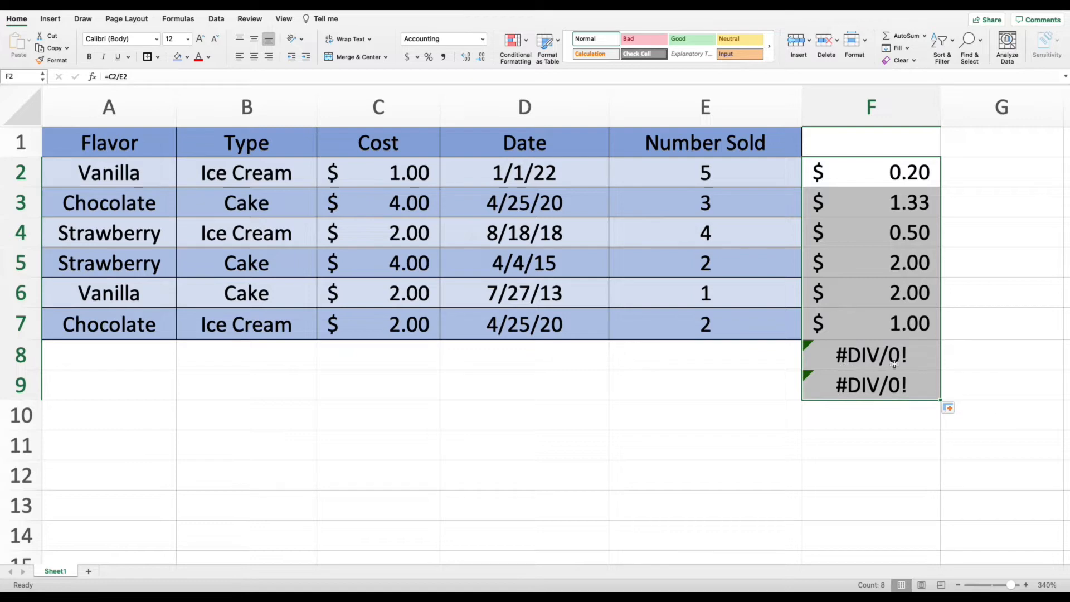
Supply the missing inputs for the division in F8: a cost of 4 in C8 and 2 in E8.
click(929, 356)
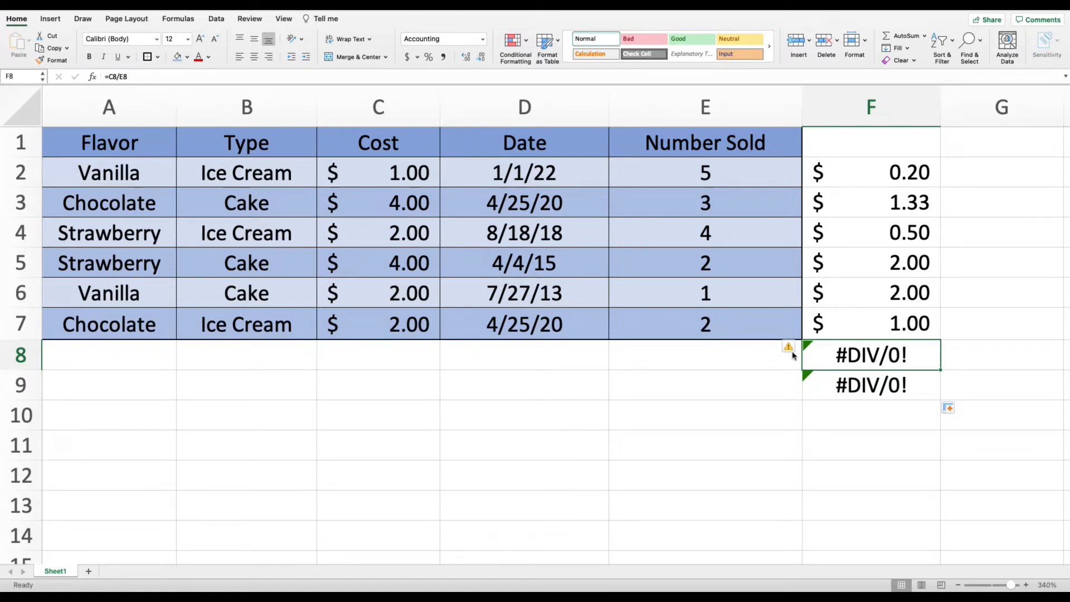
click(424, 353)
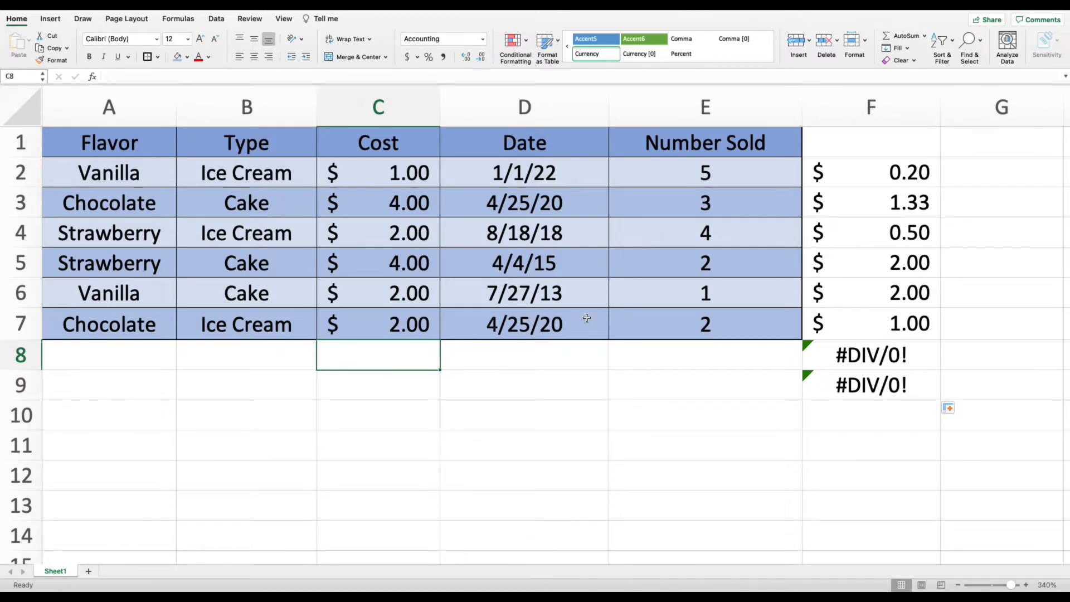
text(4)
key(Return)
key(Right)
key(Right)
key(Up)
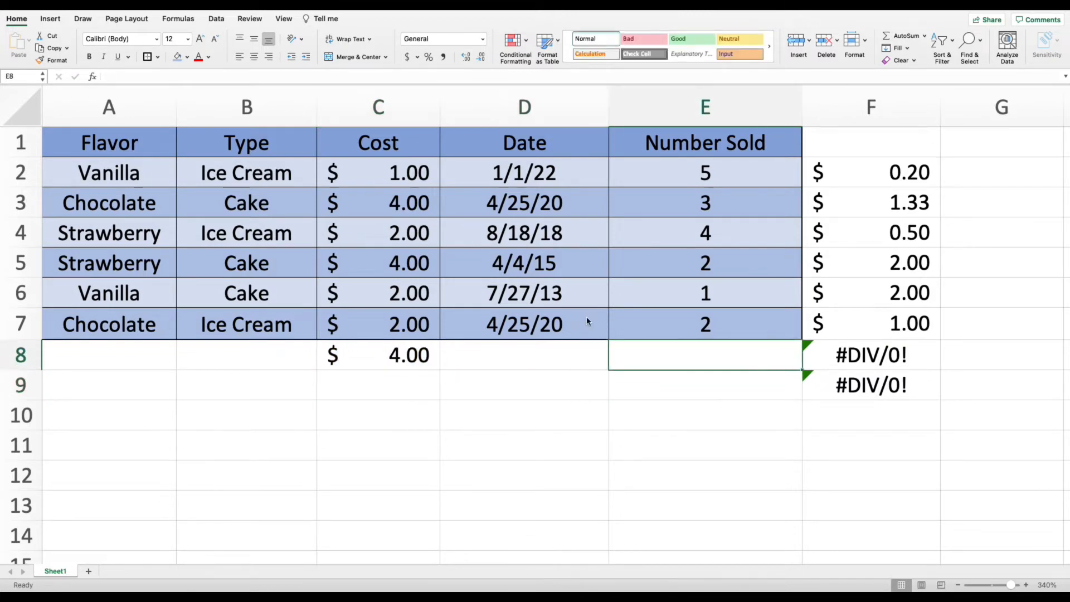
text(2)
key(Return)
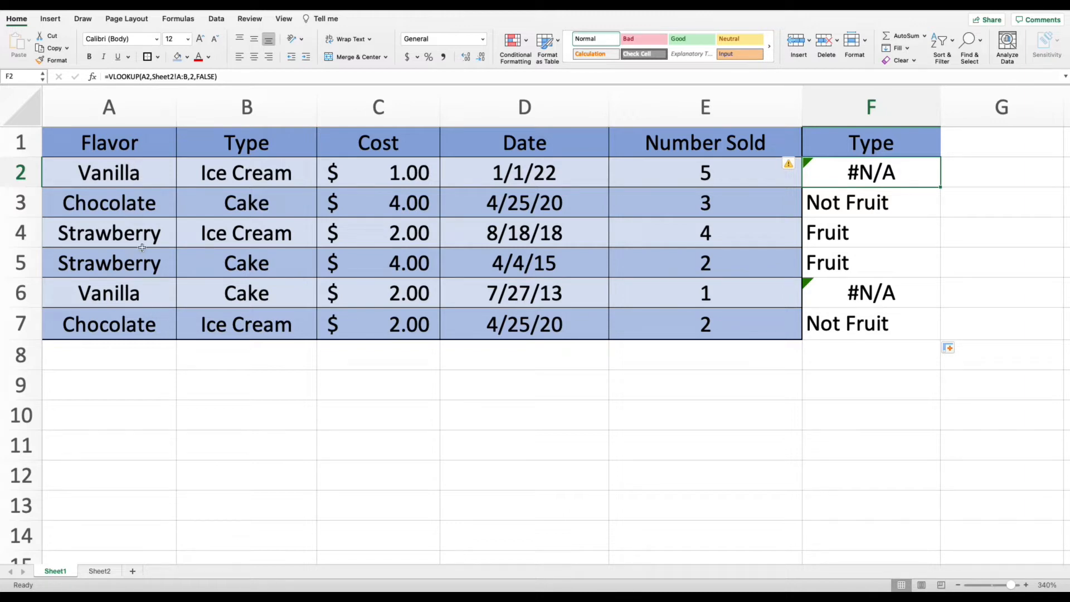
Compare the VLOOKUP formulas in F2 to F4 with the flavors in column A and the lookup table on Sheet2.
click(819, 205)
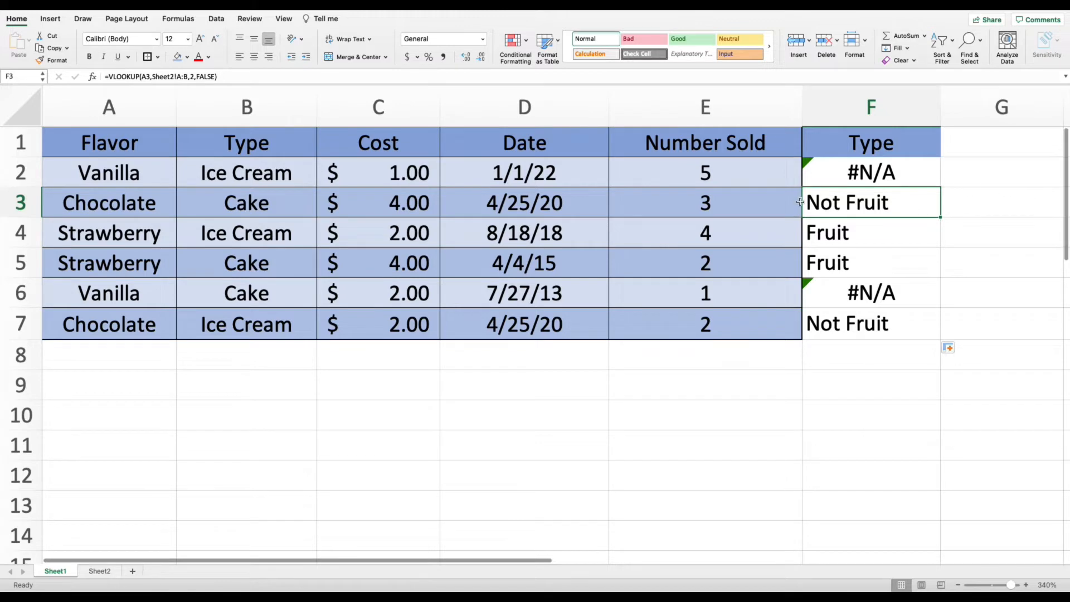
click(909, 169)
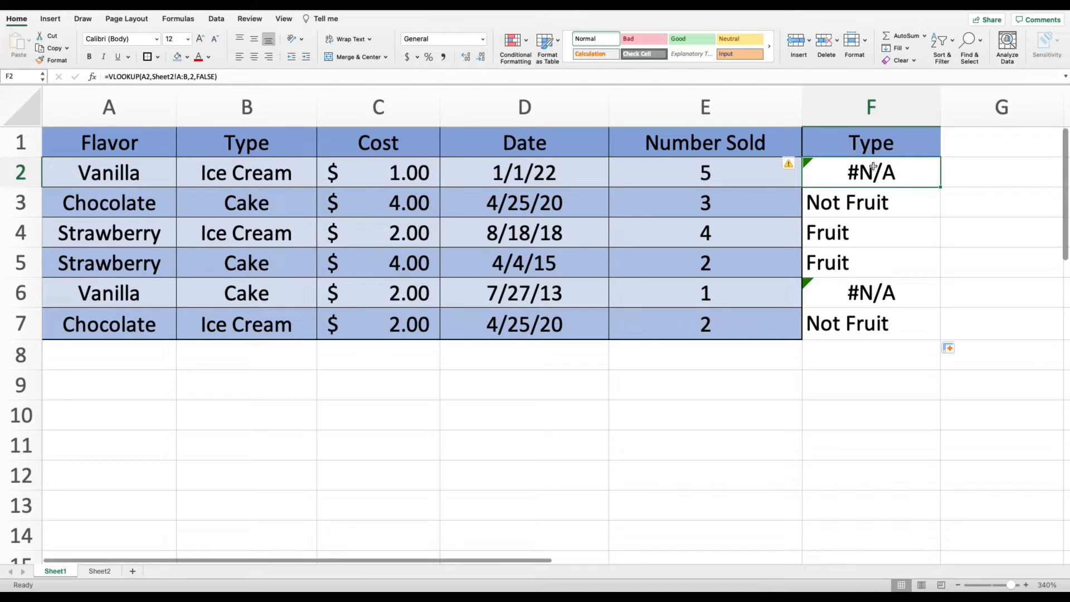
click(865, 201)
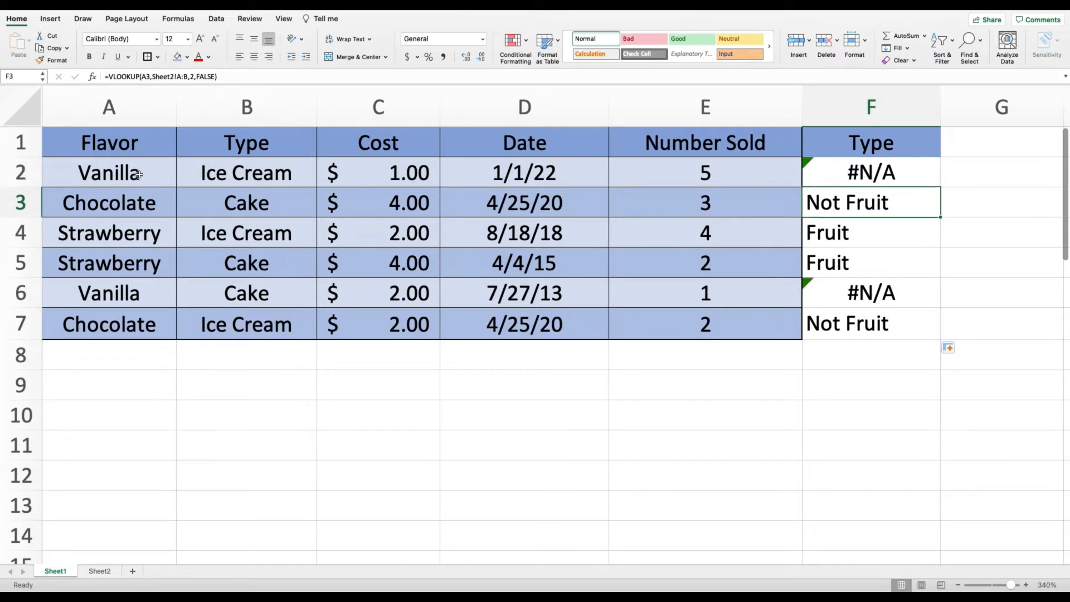
click(838, 234)
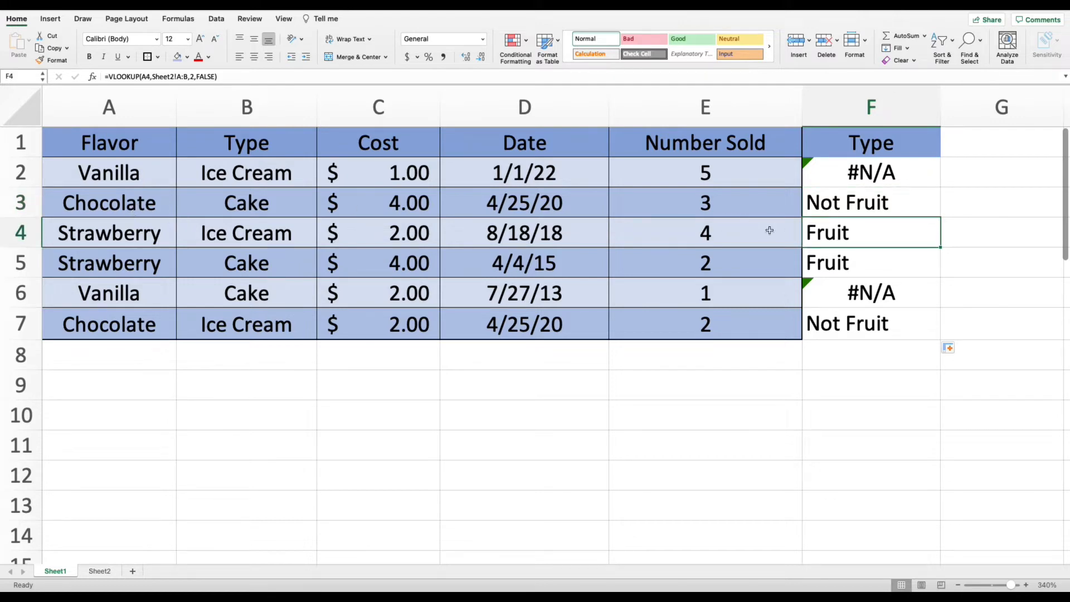
click(141, 221)
click(148, 181)
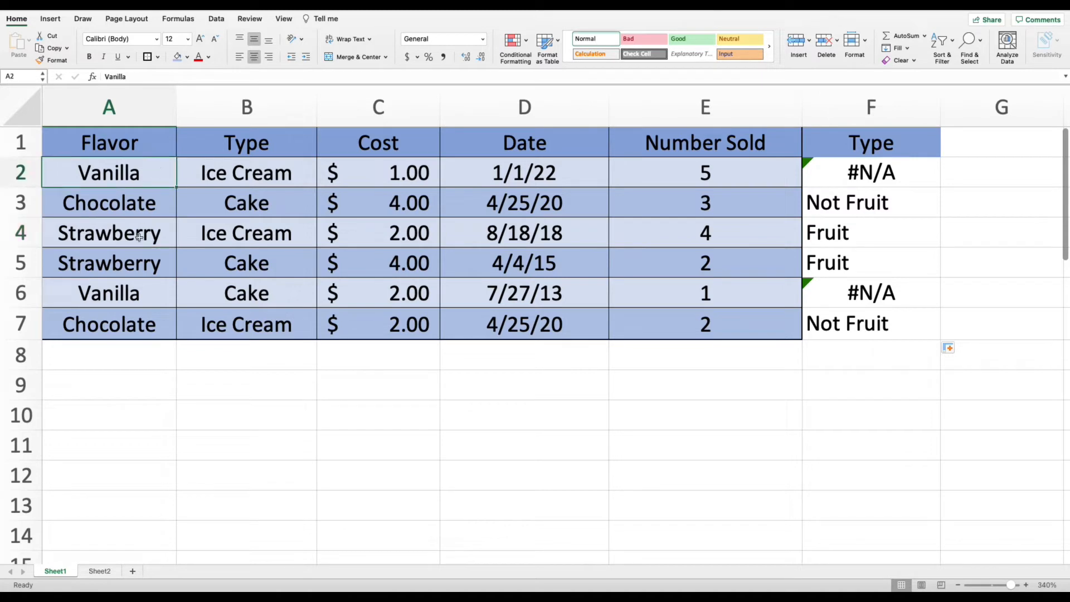
click(101, 572)
click(157, 265)
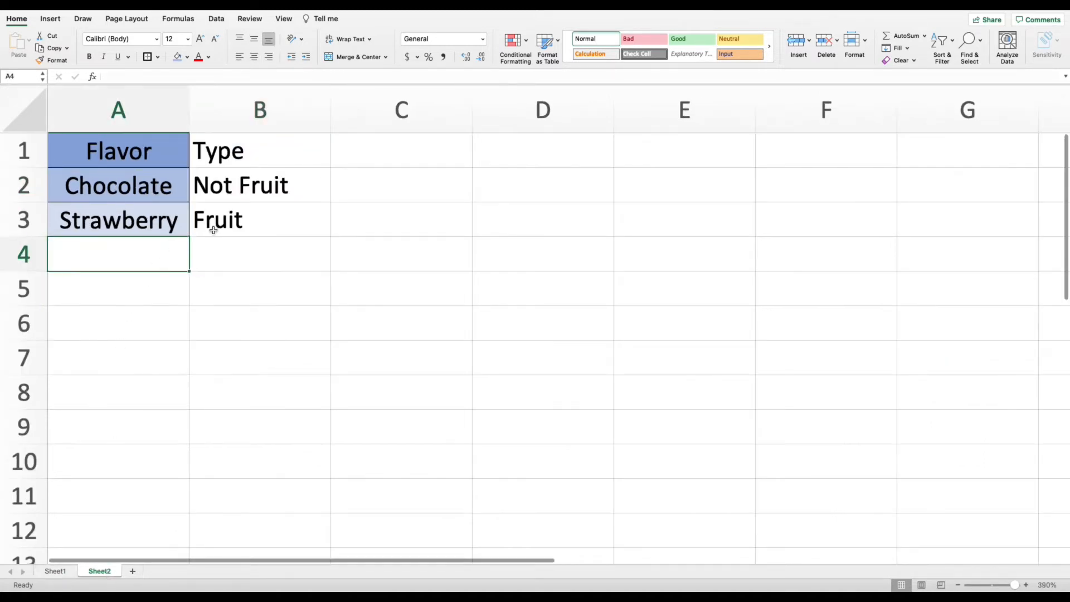
Add Vanilla with the type Not Fruit in row 4 of Sheet2, reusing the Strawberry cell's formatting, and return to Sheet1.
click(106, 223)
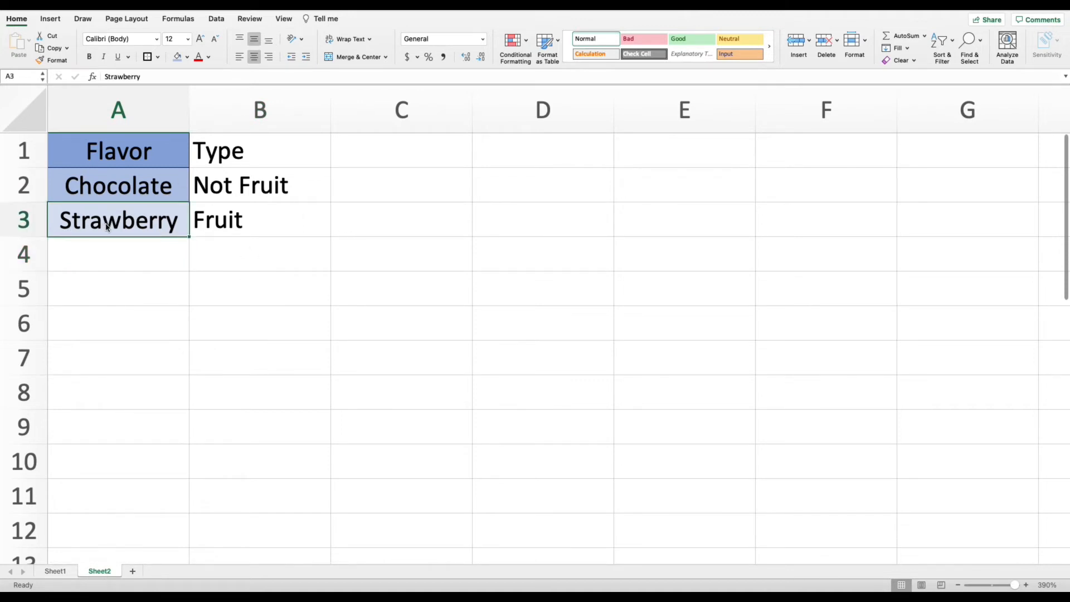
key(super+c)
click(118, 242)
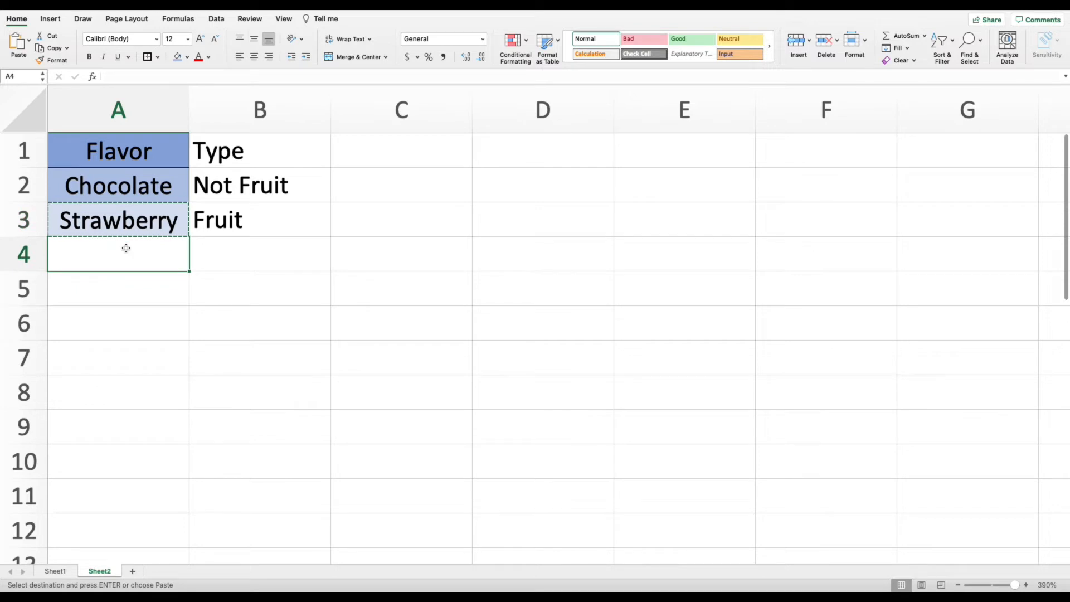
key(super+v)
text(Vni)
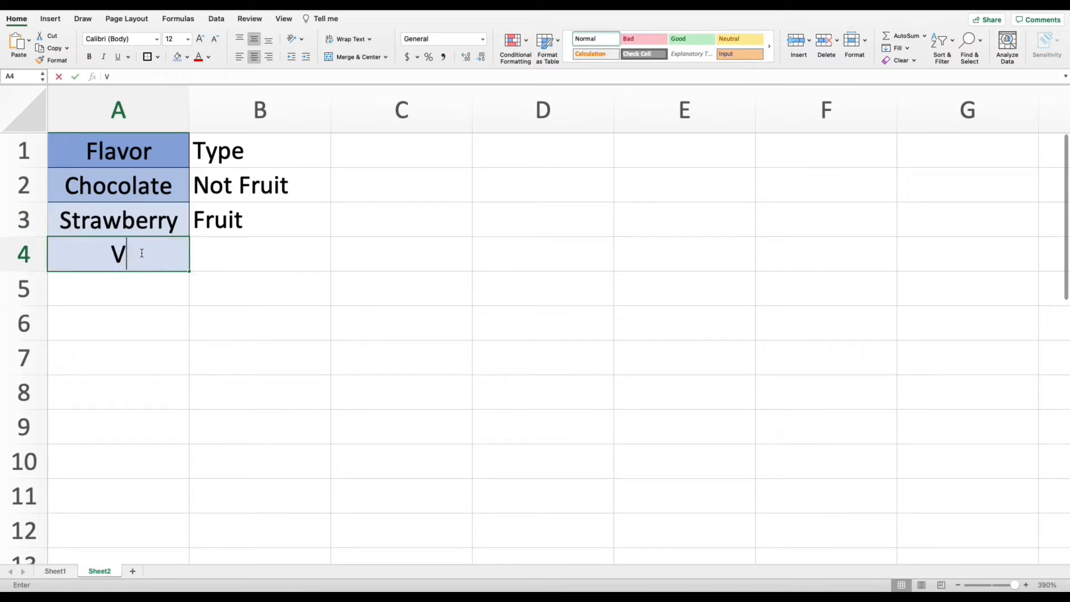
key(BackSpace)
key(BackSpace)
text(anilla)
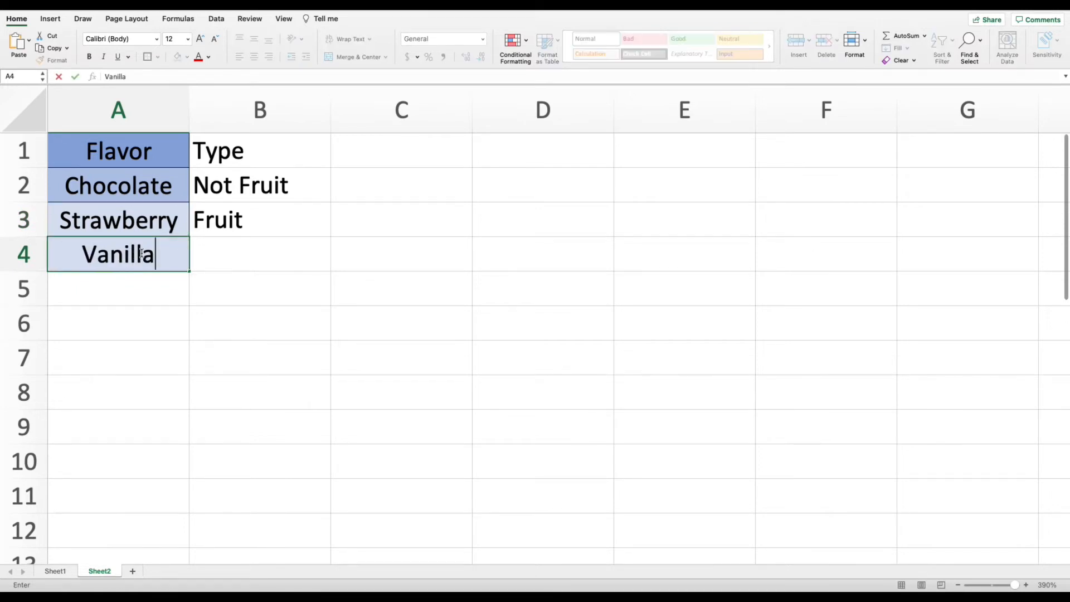
key(Tab)
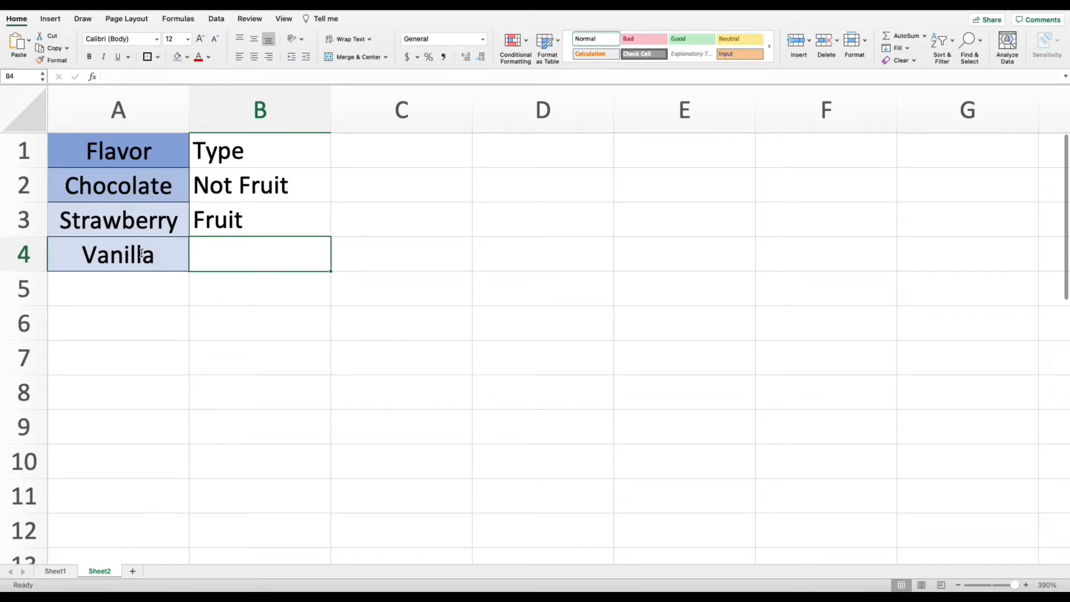
text(Not Fruit)
key(Return)
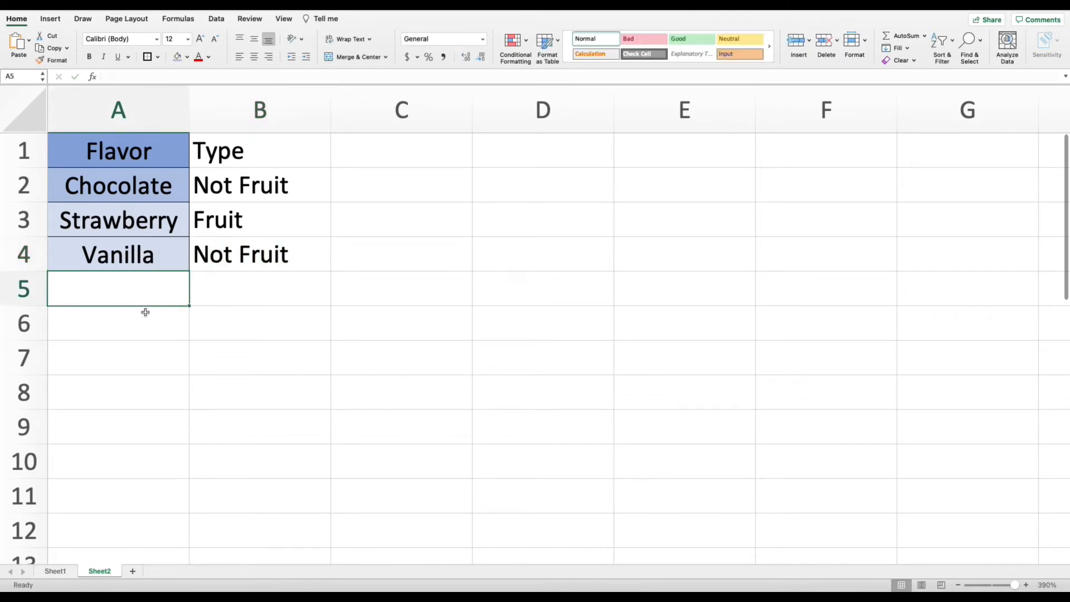
click(62, 576)
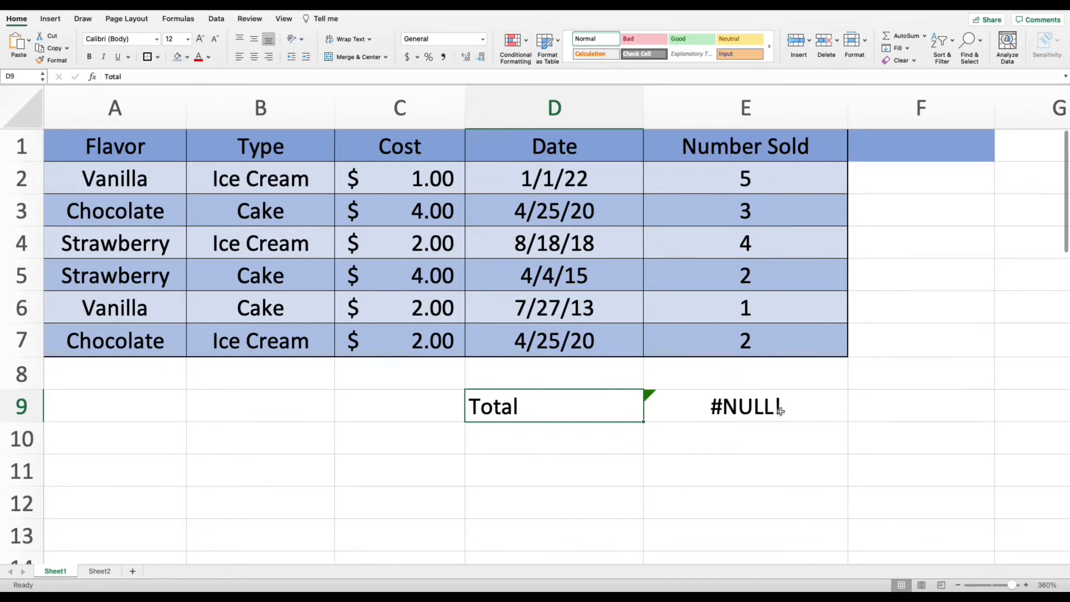
Replace the space between the references in the total cell E9 with a colon, making the formula =SUM(E2:E7).
click(805, 410)
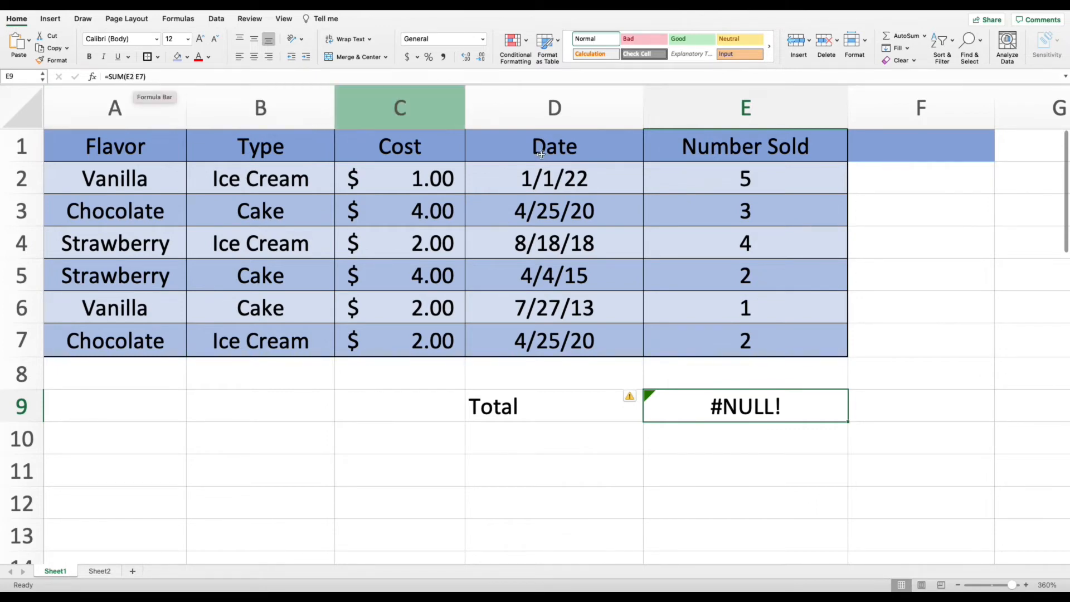
click(136, 77)
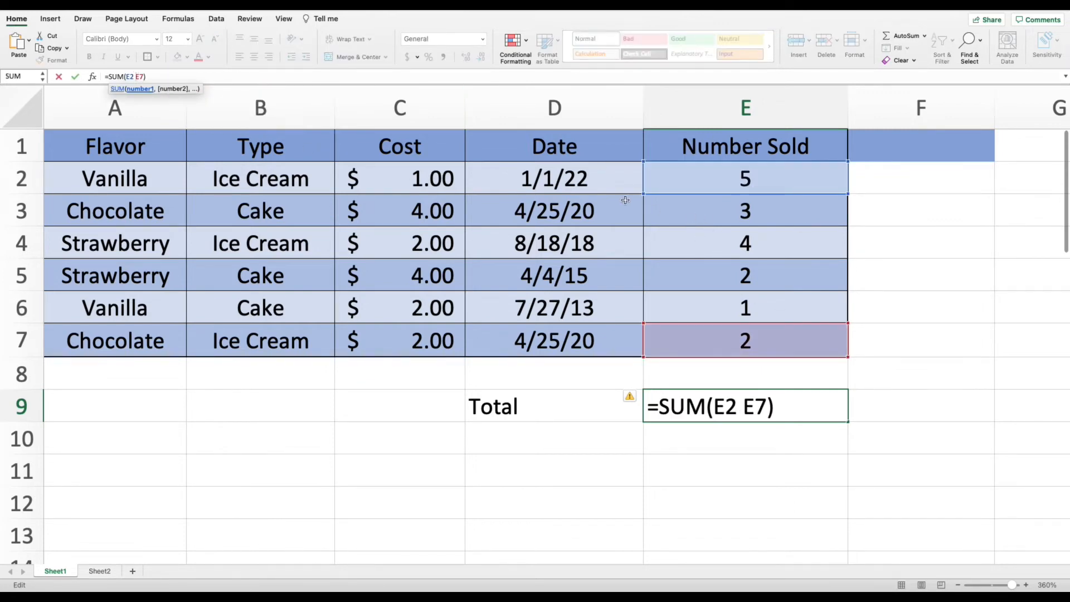
key(BackSpace)
text(:)
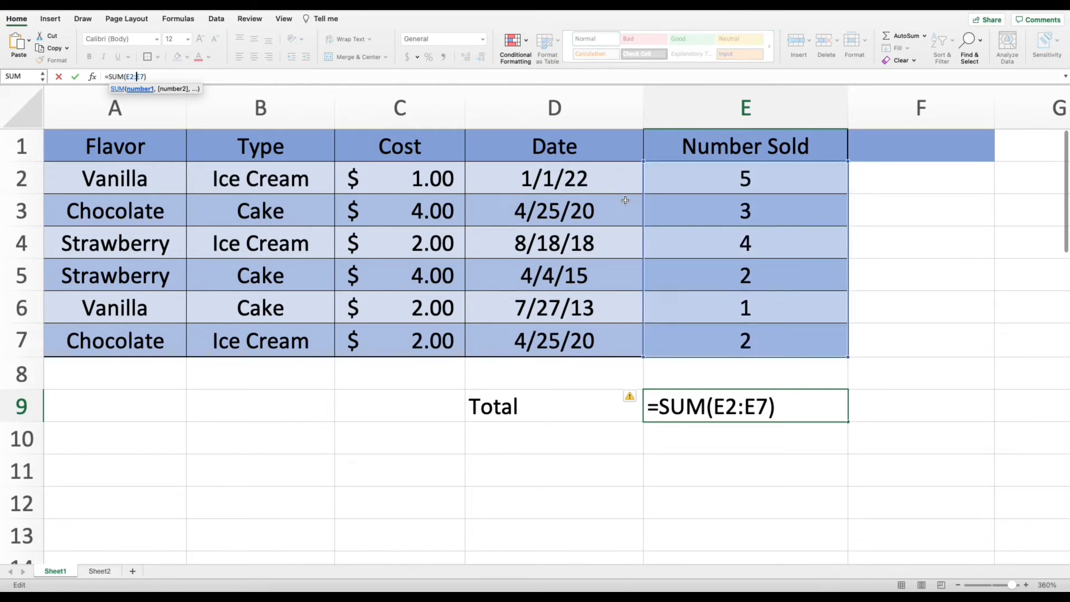
key(Return)
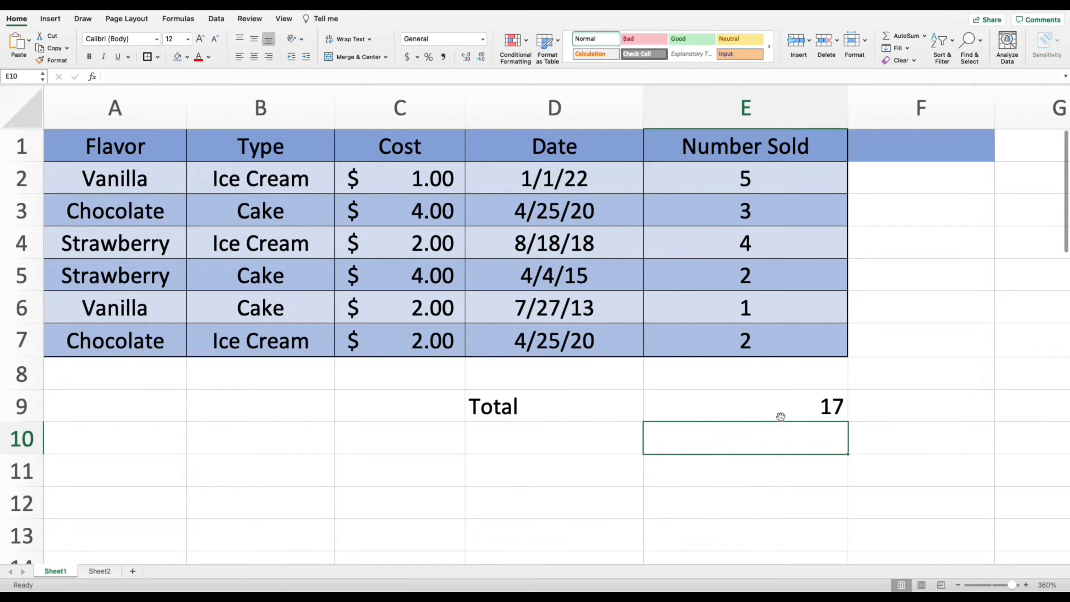
Undo the entries in row 9, removing the Total label and its sum formula.
click(781, 417)
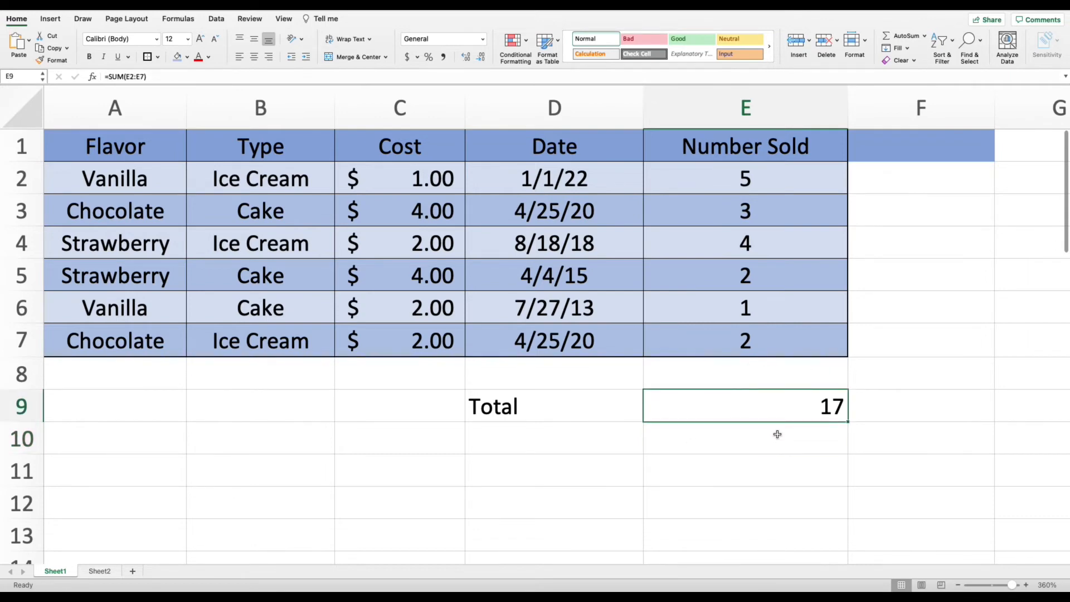
key(ctrl+z)
key(ctrl+z)
Extract the year from the first date by entering =YEAR(D2) in D9, and review the formula.
text(=year)
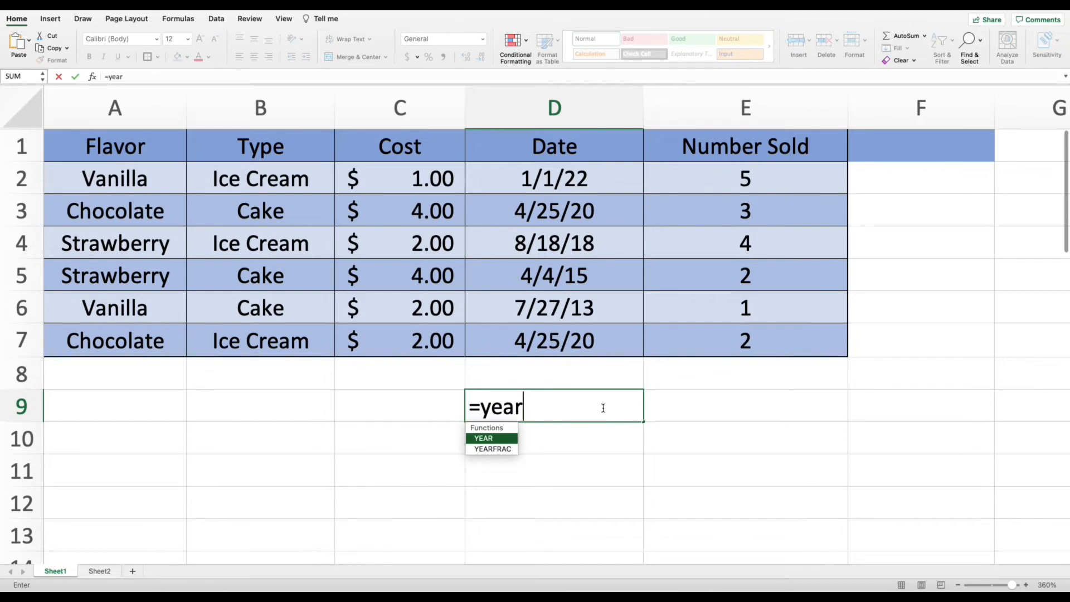
text(()
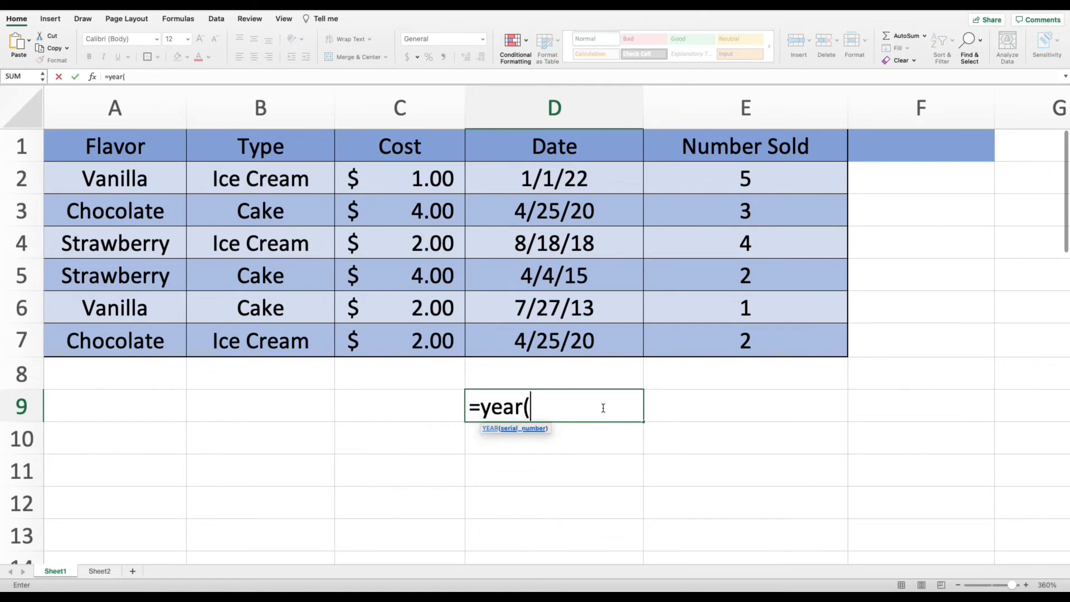
click(573, 183)
text())
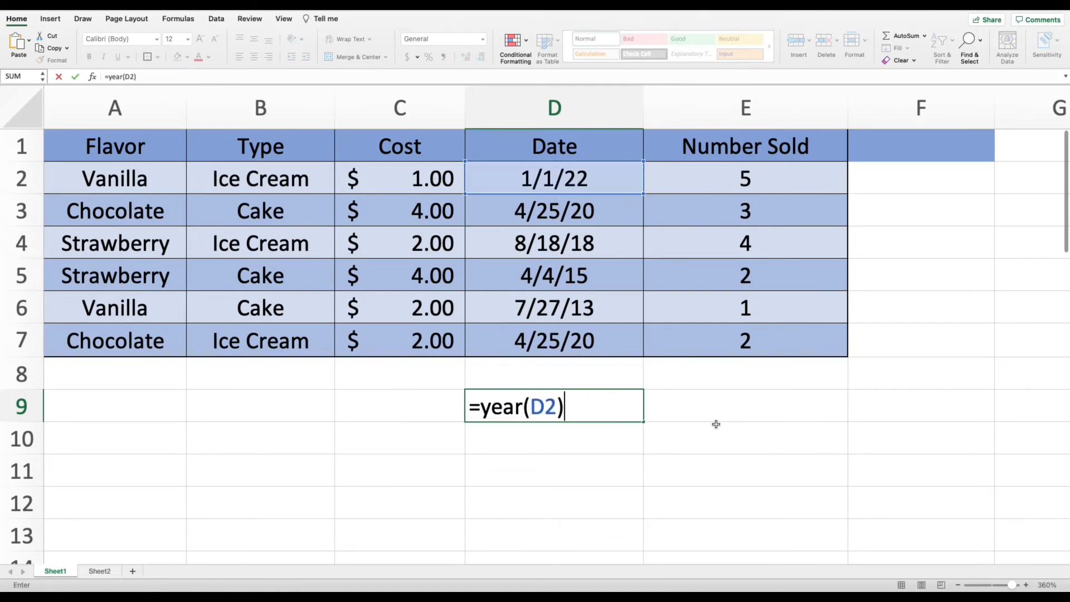
key(Return)
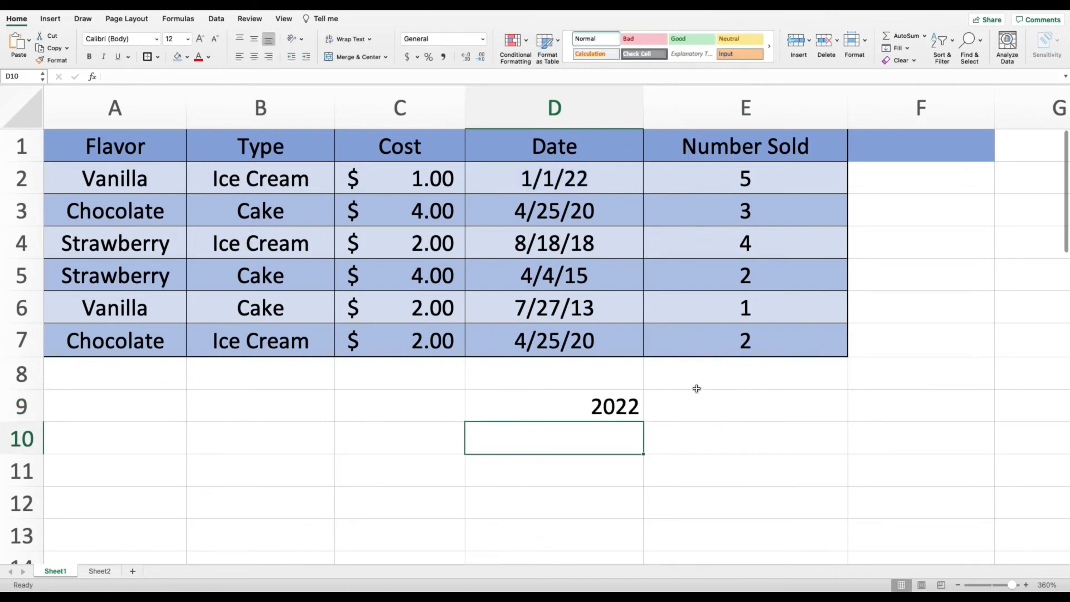
click(605, 400)
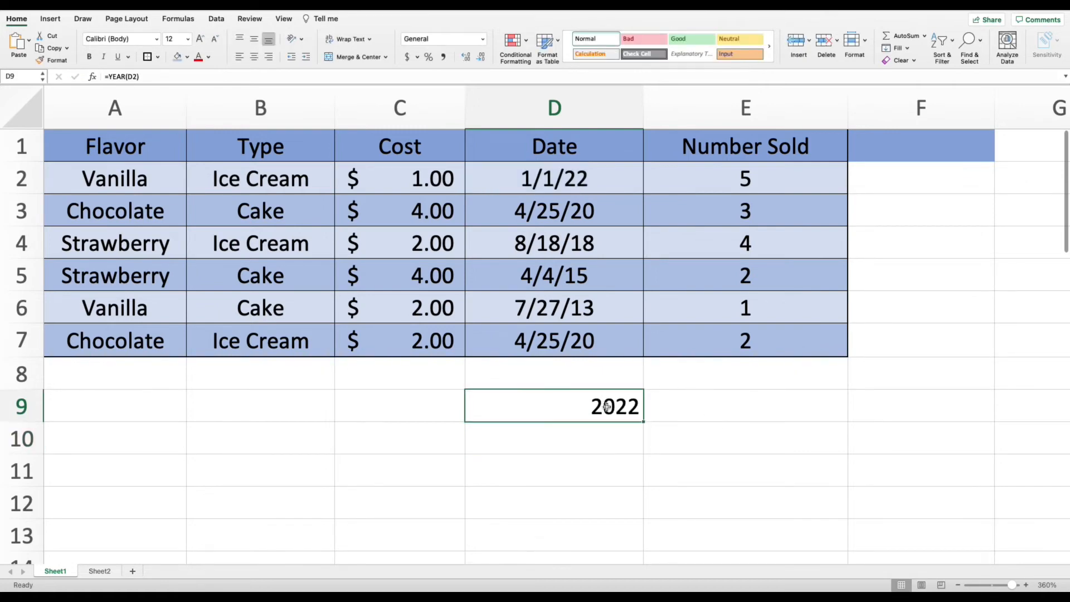
Enter =YEAR(B2) in B9 so the function refers to the text cell Ice Cream, and select the result.
click(301, 404)
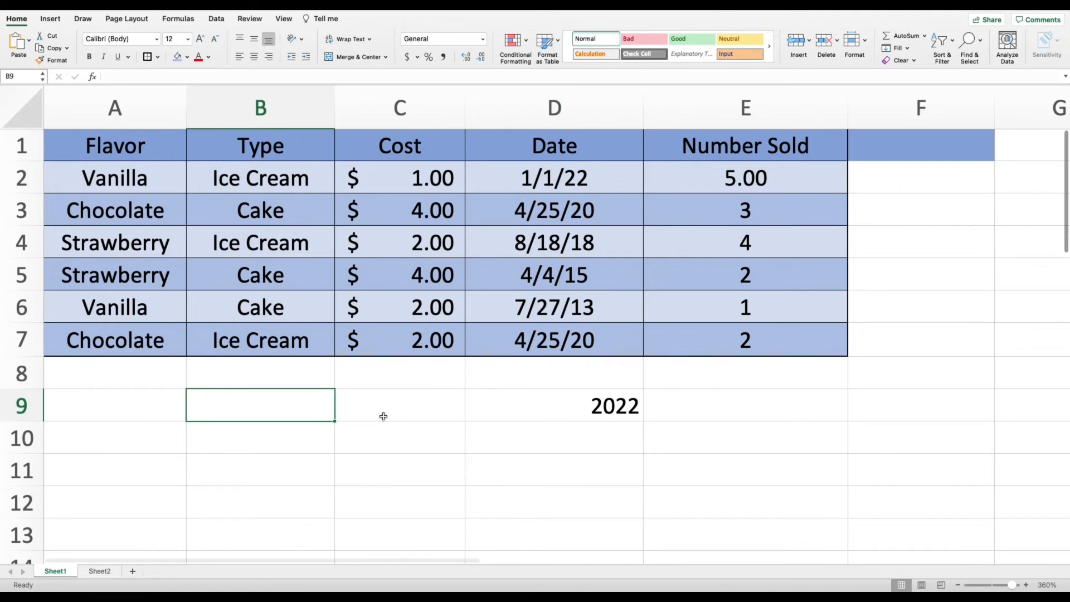
text(=year()
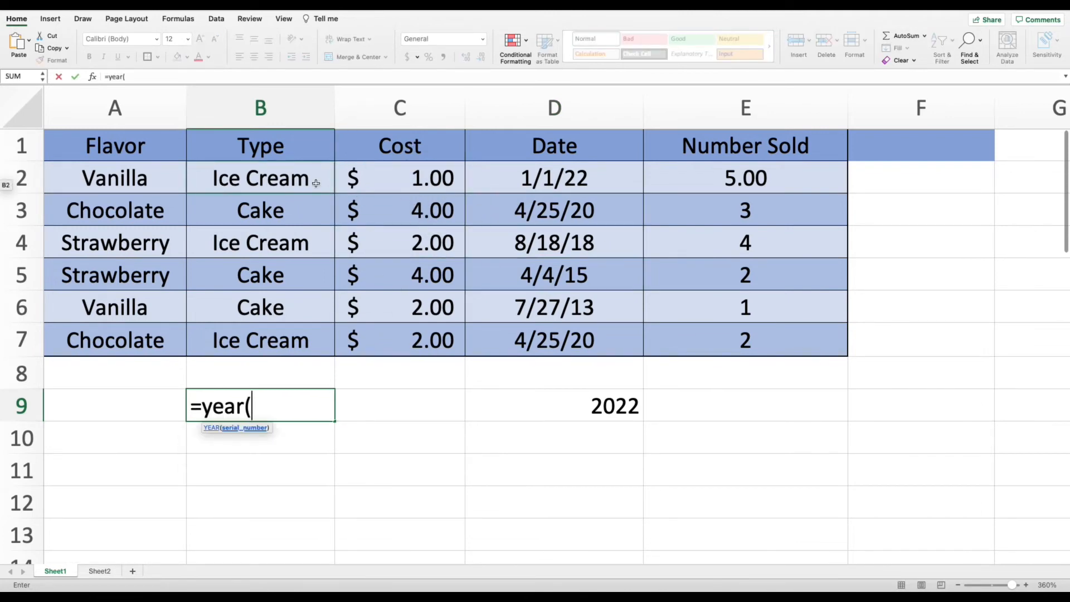
click(270, 181)
text())
key(Return)
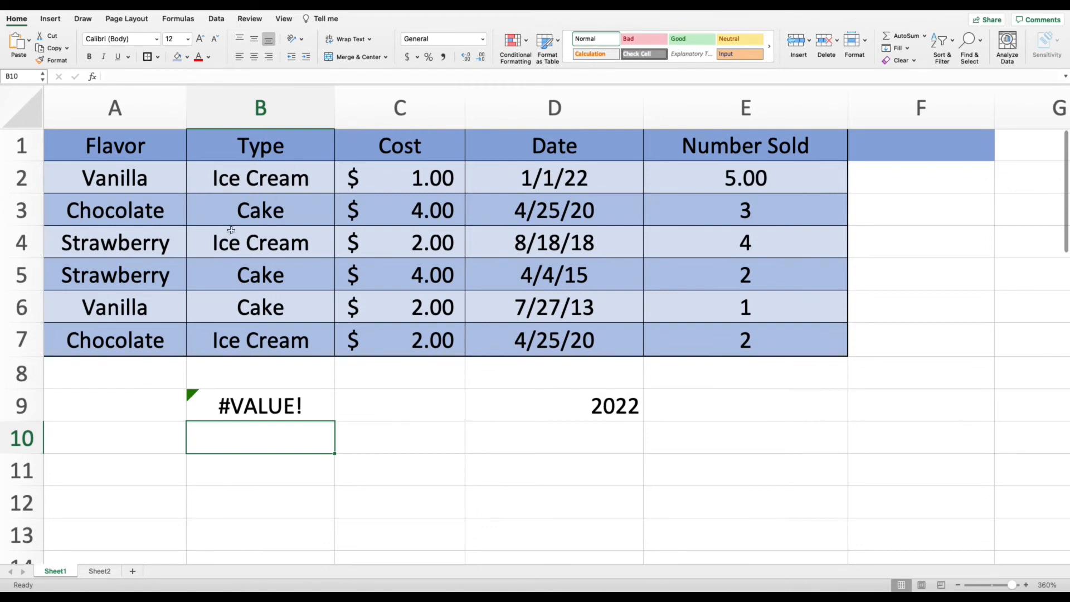
click(307, 401)
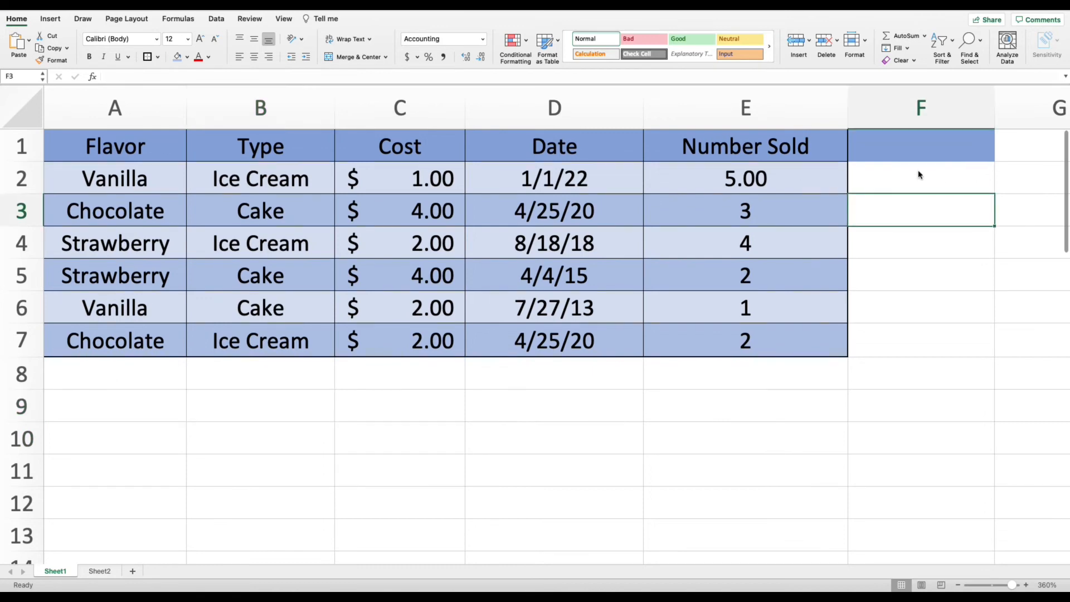
Multiply the number sold by the cost for the first product with the formula =E2*C2 in F2.
click(916, 178)
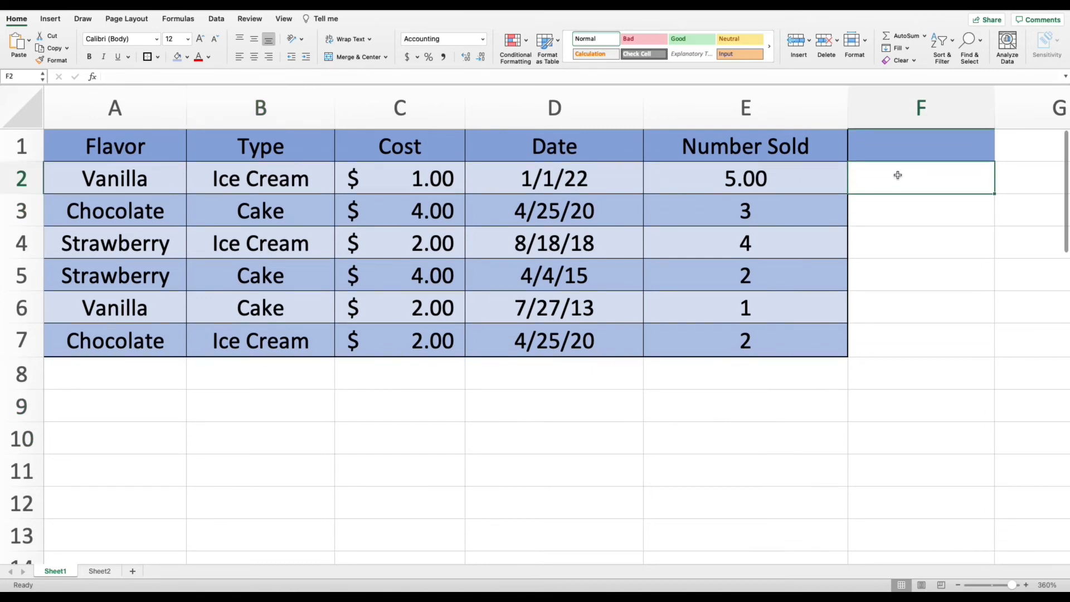
text(=)
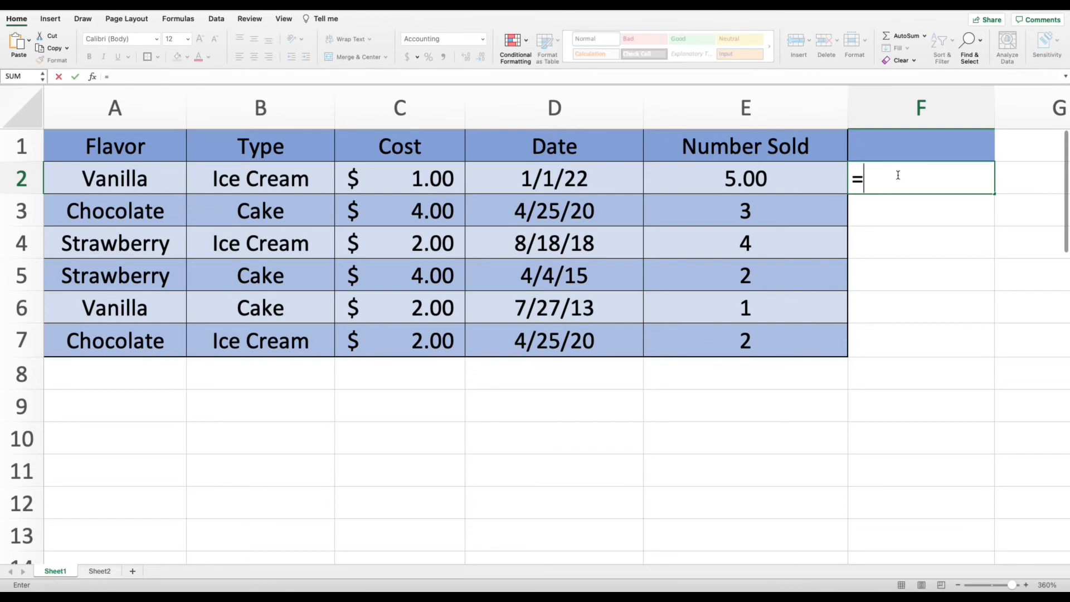
click(805, 180)
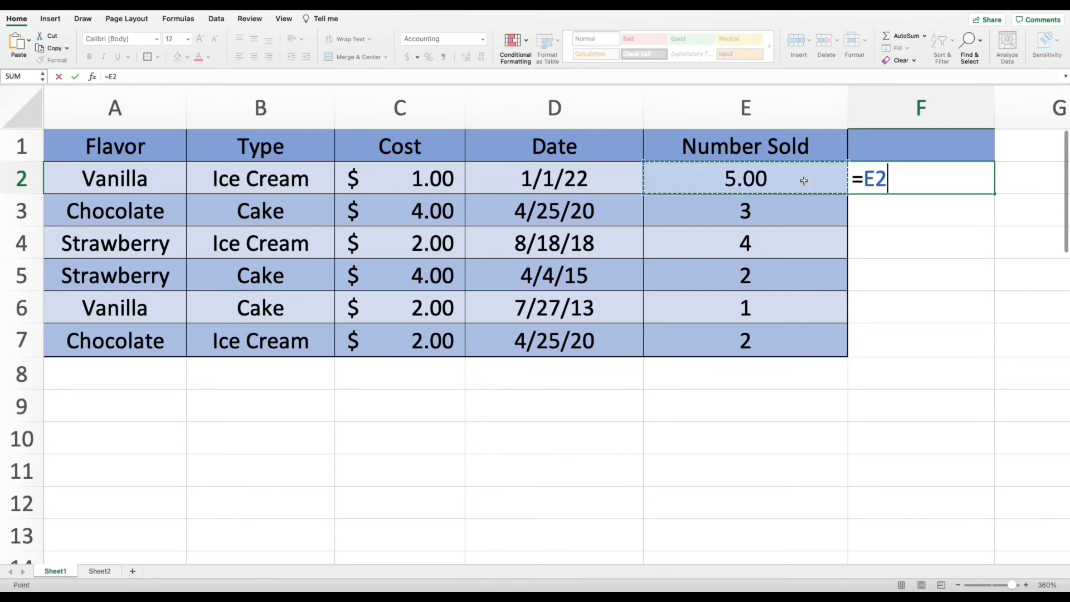
text(*)
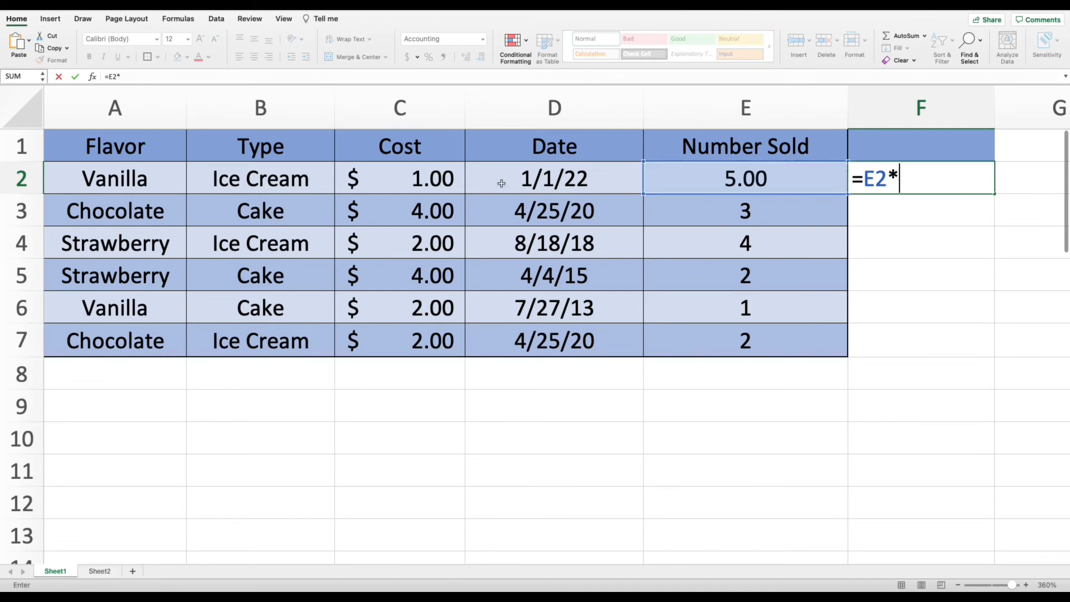
click(428, 177)
key(Return)
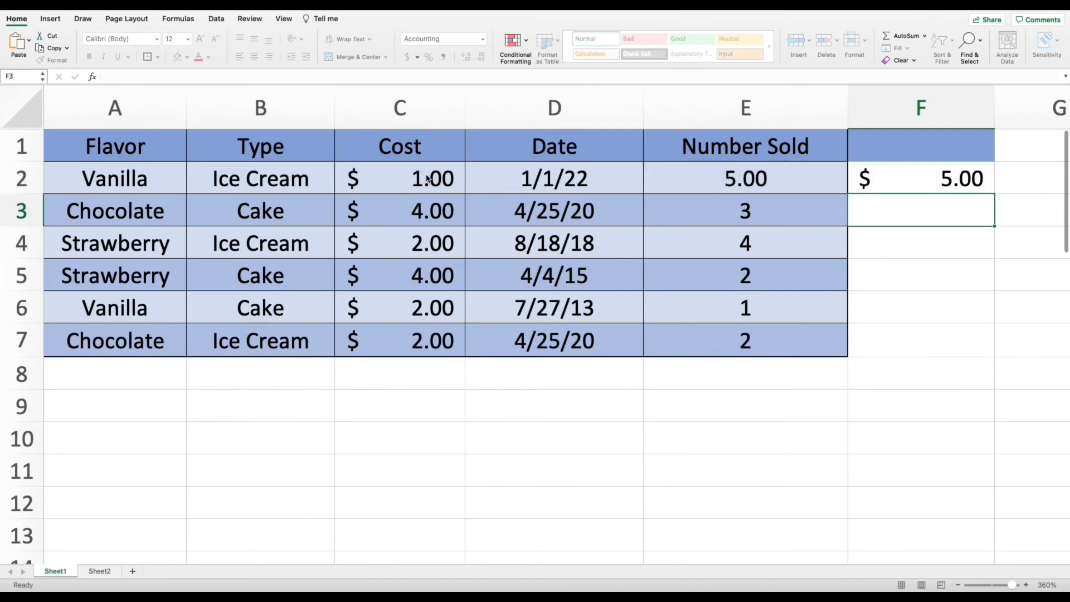
Fill the multiplication formula from F2 down through F7 and check the copied formulas.
click(941, 181)
drag(994, 194, 973, 203)
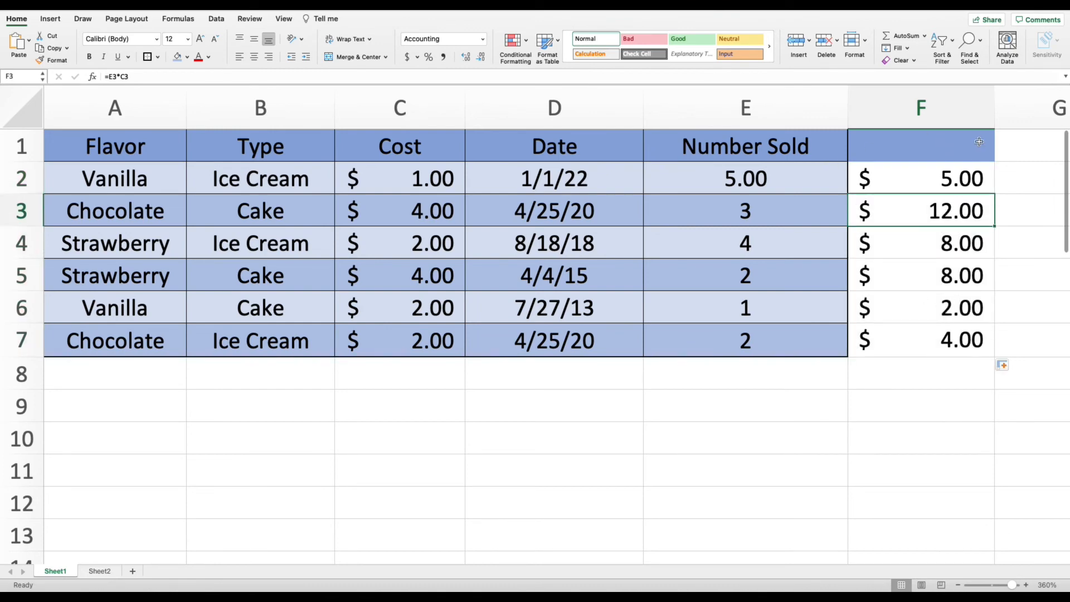
click(931, 326)
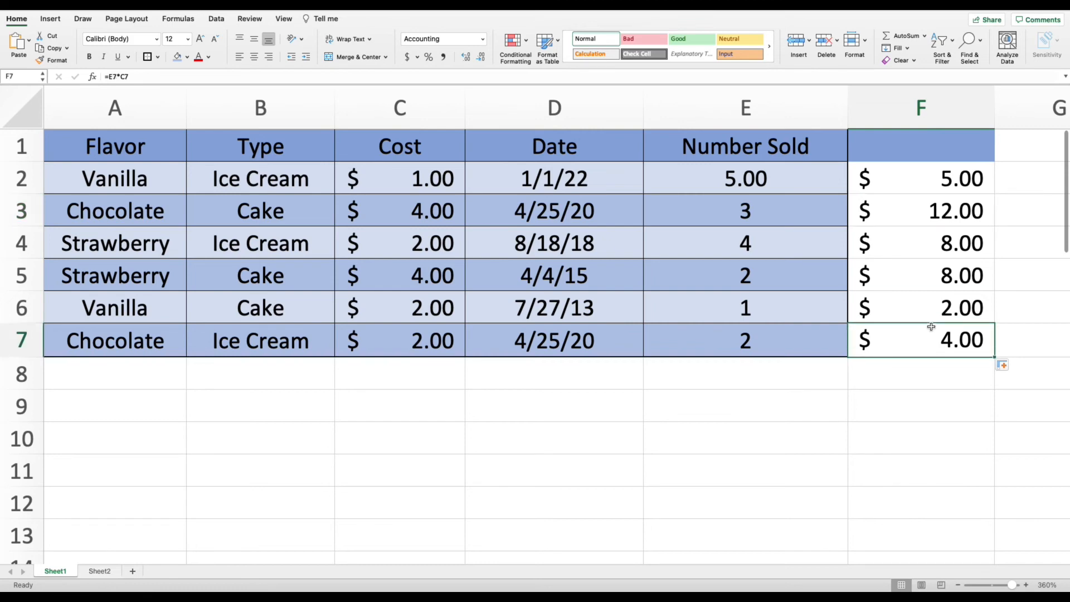
Delete the entire Number Sold column and inspect the broken reference in the Chocolate Cake row's formula.
click(767, 240)
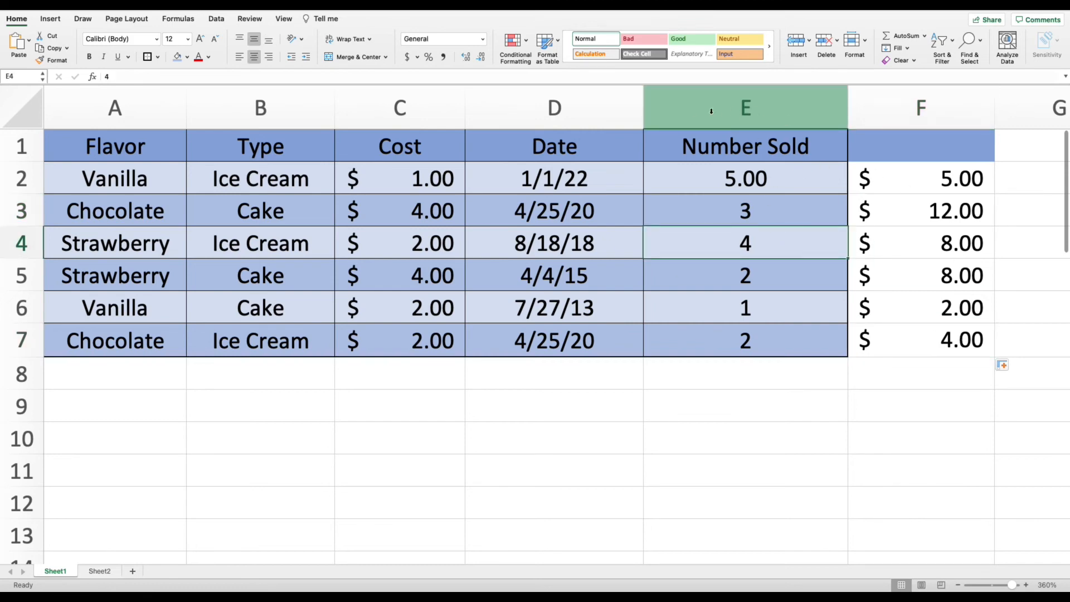
click(711, 111)
right_click(711, 111)
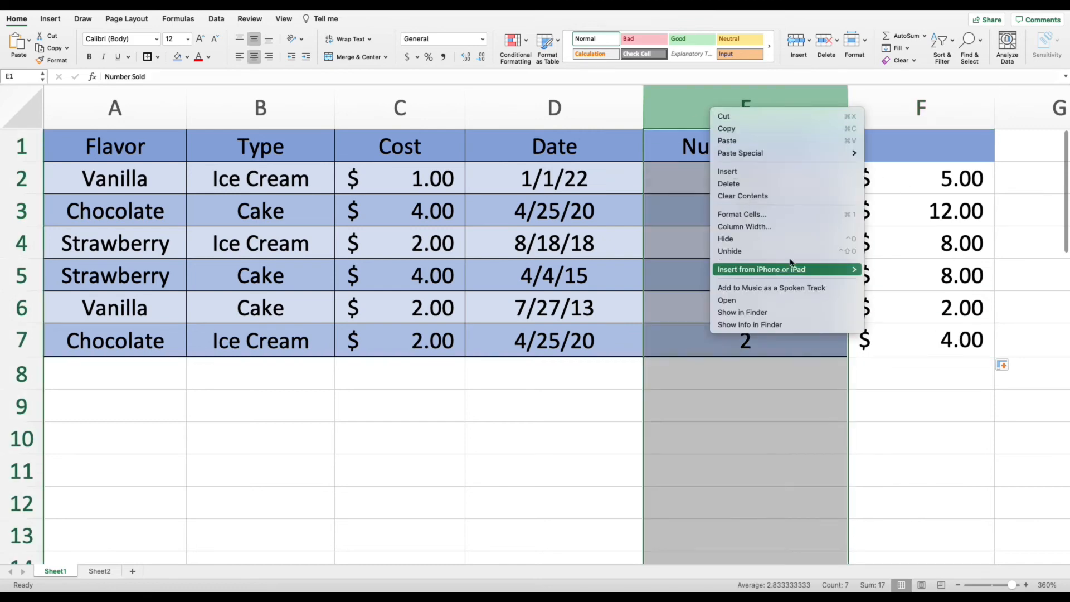
click(738, 182)
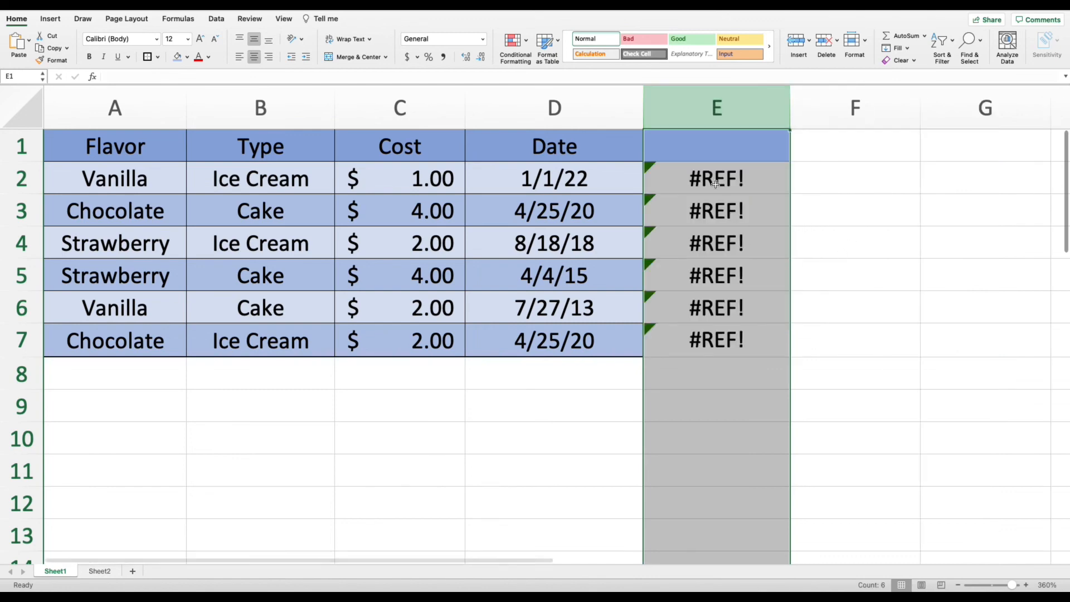
click(740, 210)
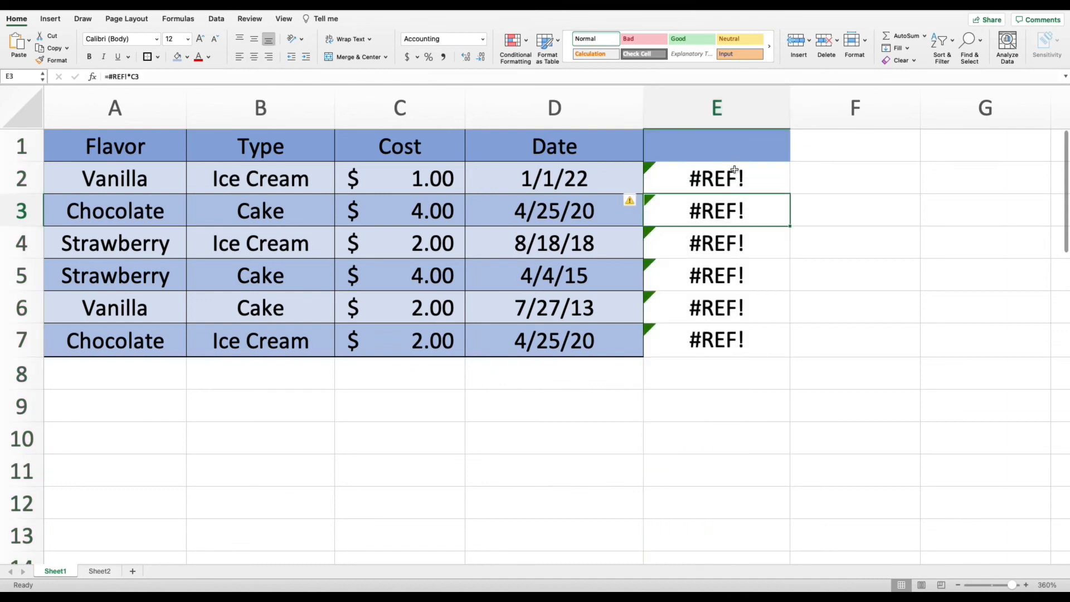